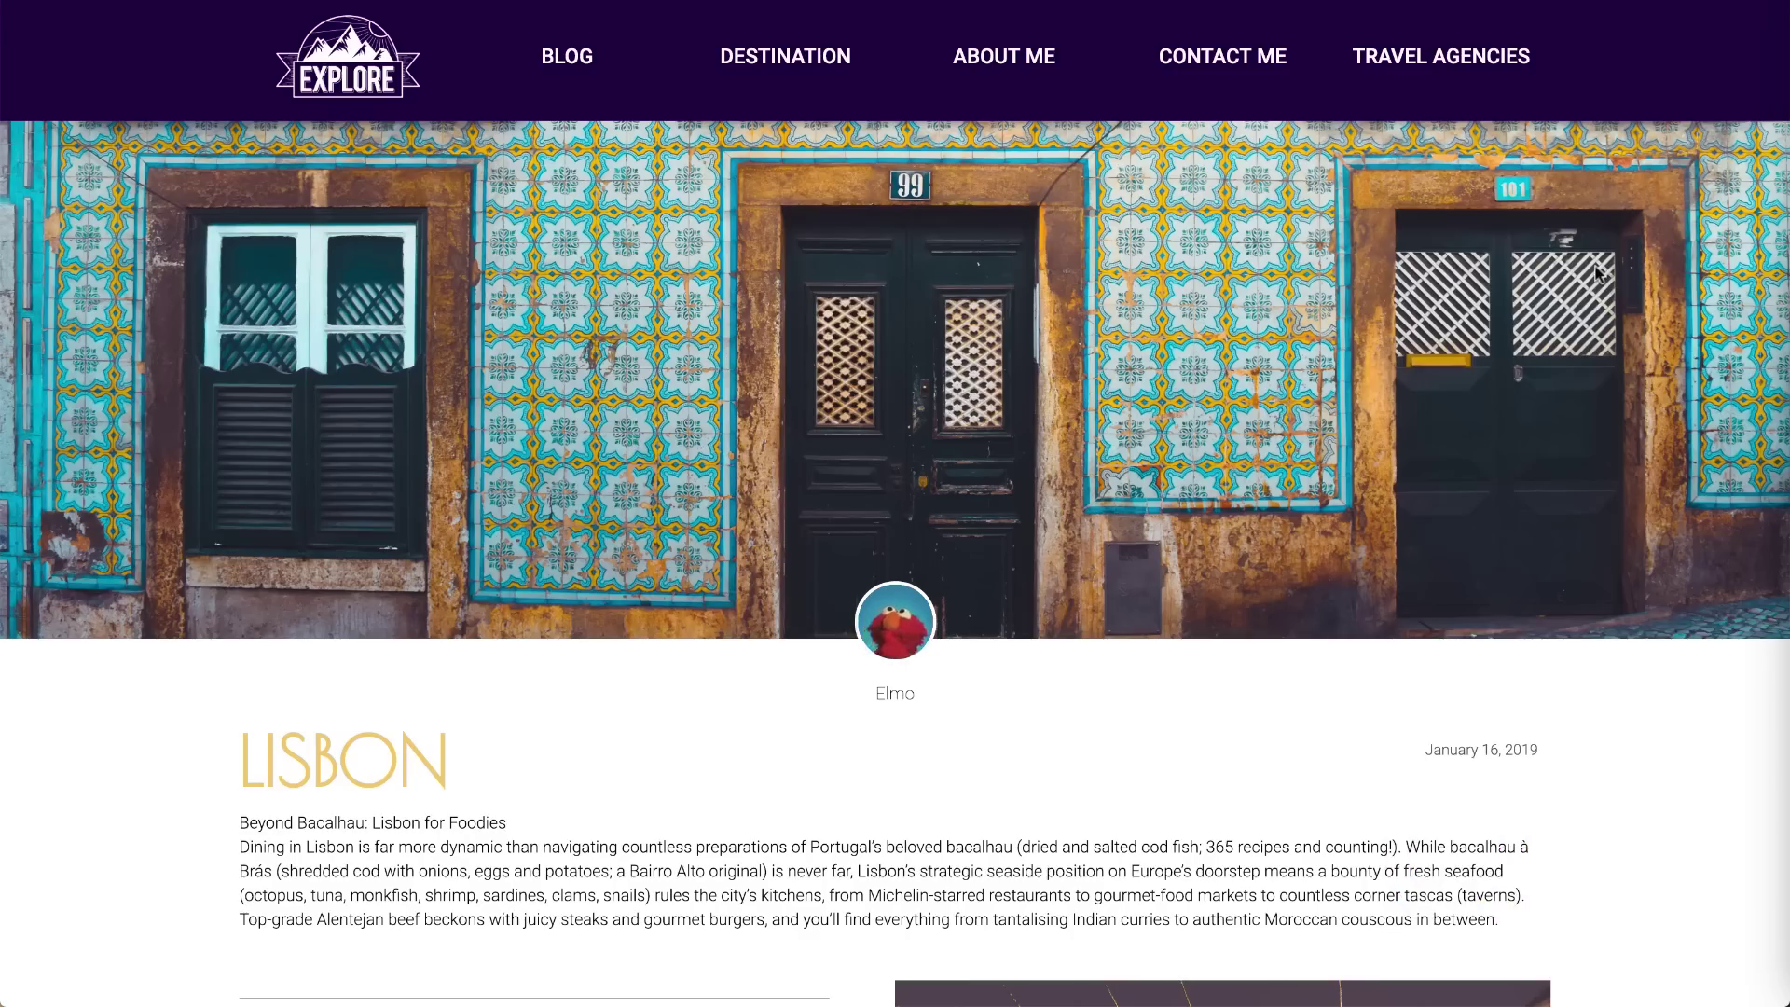
- Scroll down the Lisbon blog post until the 'Traveling to Europe?' bottom slide-in popup appears
{"action": "scroll", "coordinate": [1596, 273], "scroll_direction": "down", "scroll_amount": 1}
{"action": "scroll", "coordinate": [1595, 266], "scroll_direction": "down", "scroll_amount": 18}
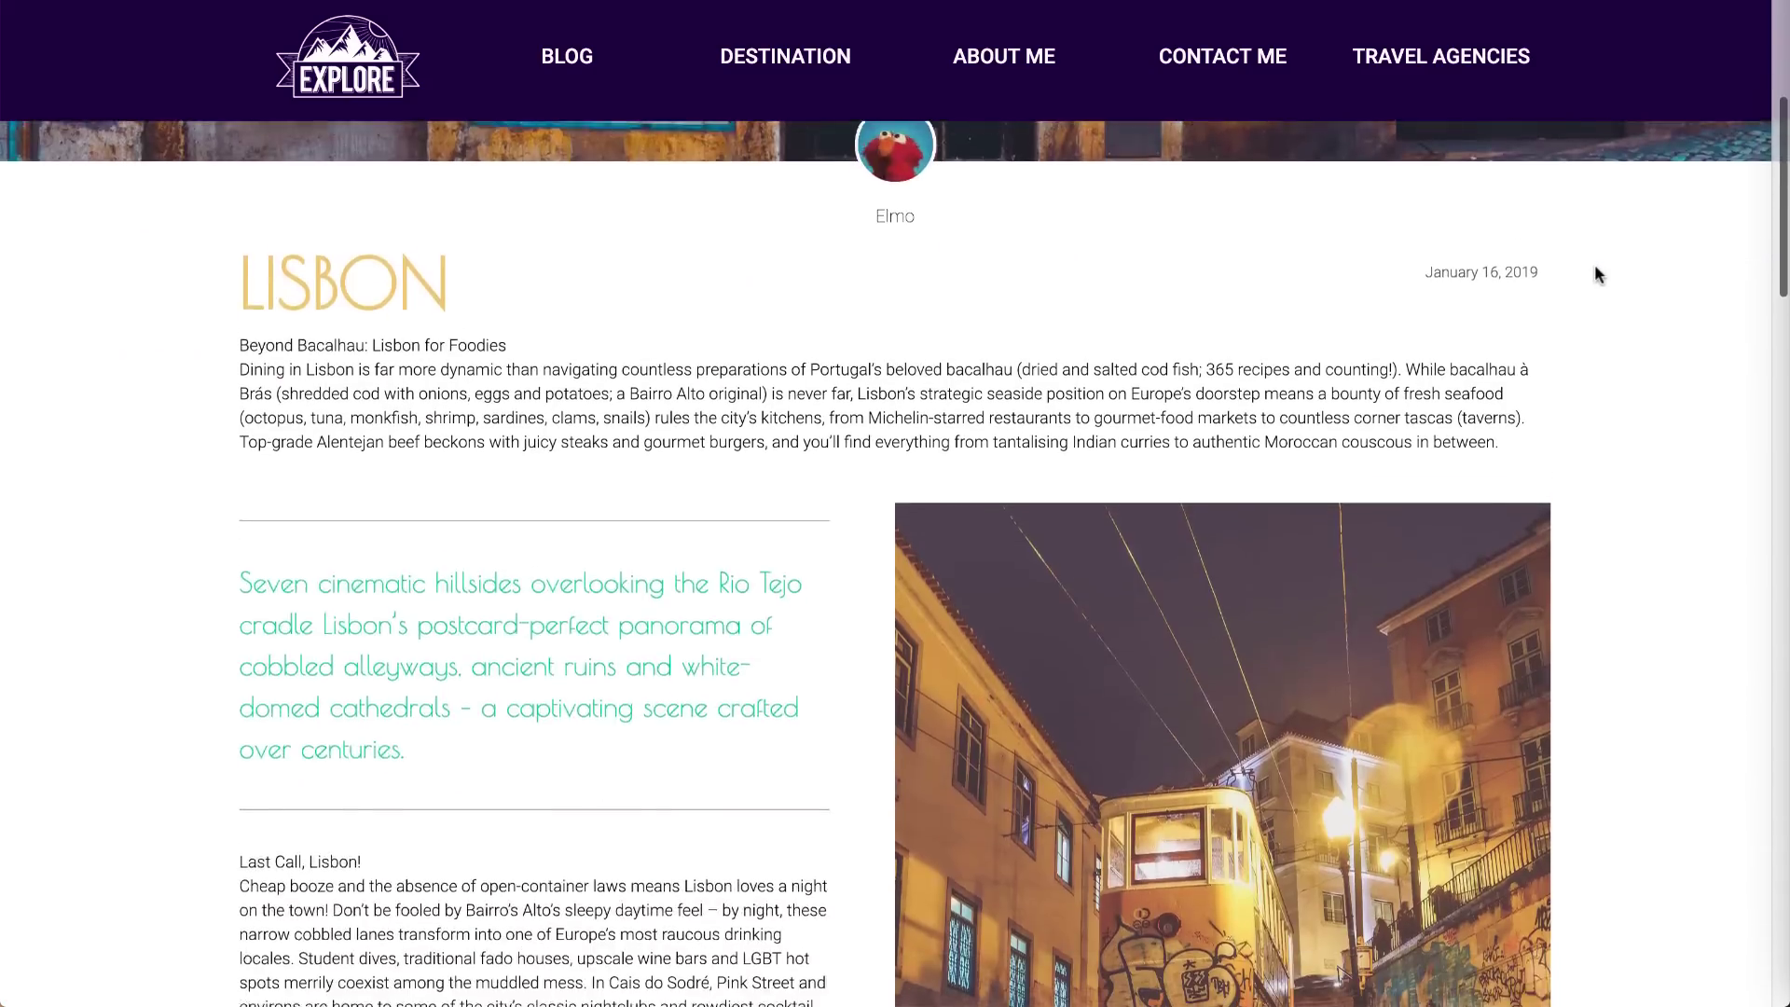
{"action": "scroll", "coordinate": [1595, 268], "scroll_direction": "down", "scroll_amount": 20}
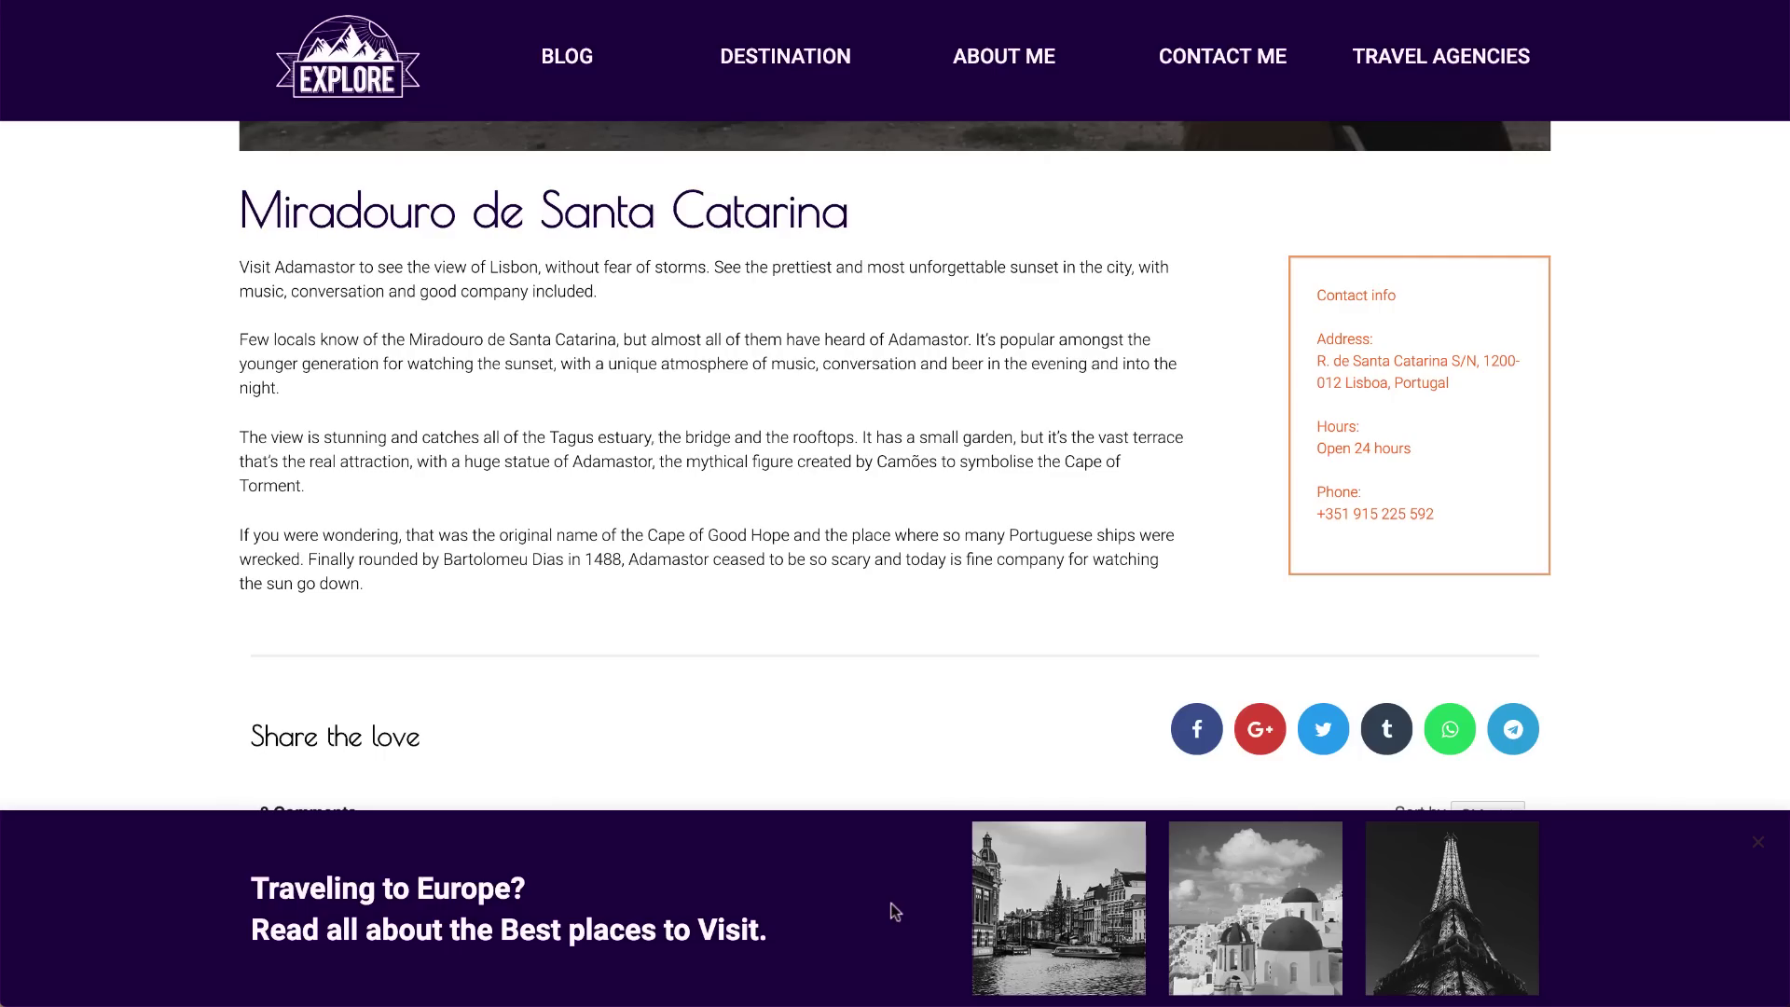
- Create a new popup template named 'lisbon_popit' from the Finder and dismiss the template library
{"action": "key", "text": "ctrl+e"}
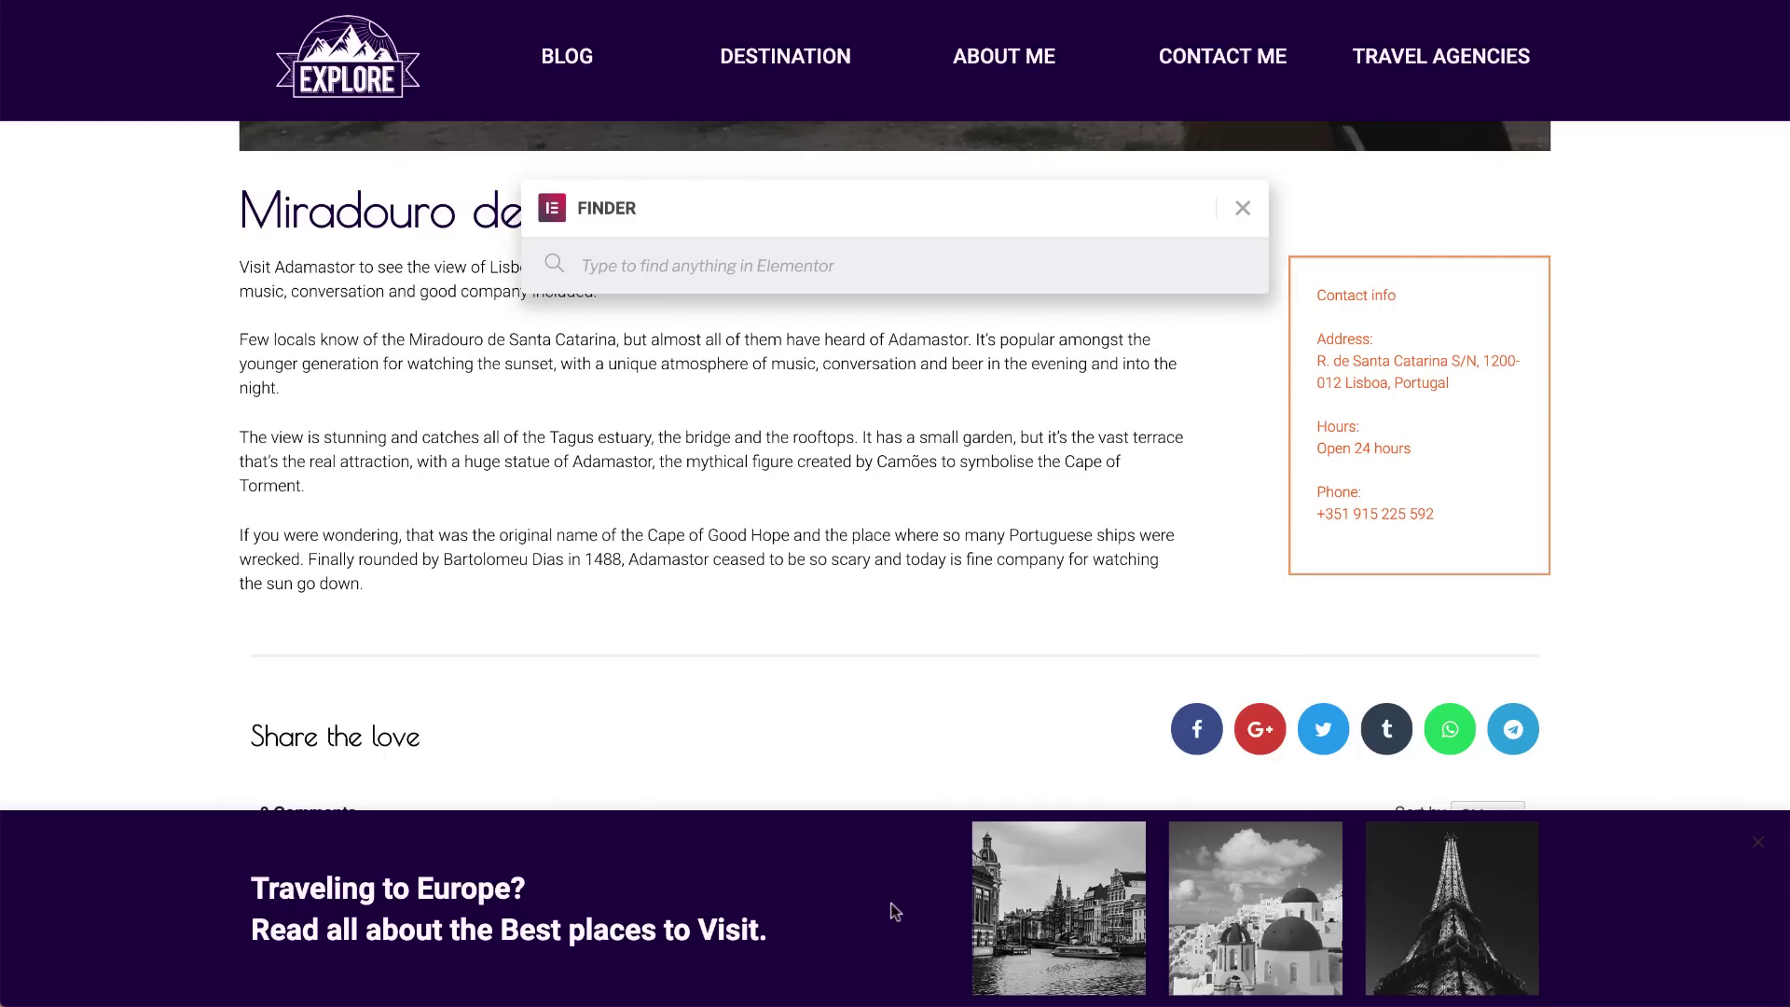
{"action": "type", "text": "pop"}
{"action": "scroll", "coordinate": [810, 777], "scroll_direction": "down", "scroll_amount": 1}
{"action": "left_click", "coordinate": [810, 778]}
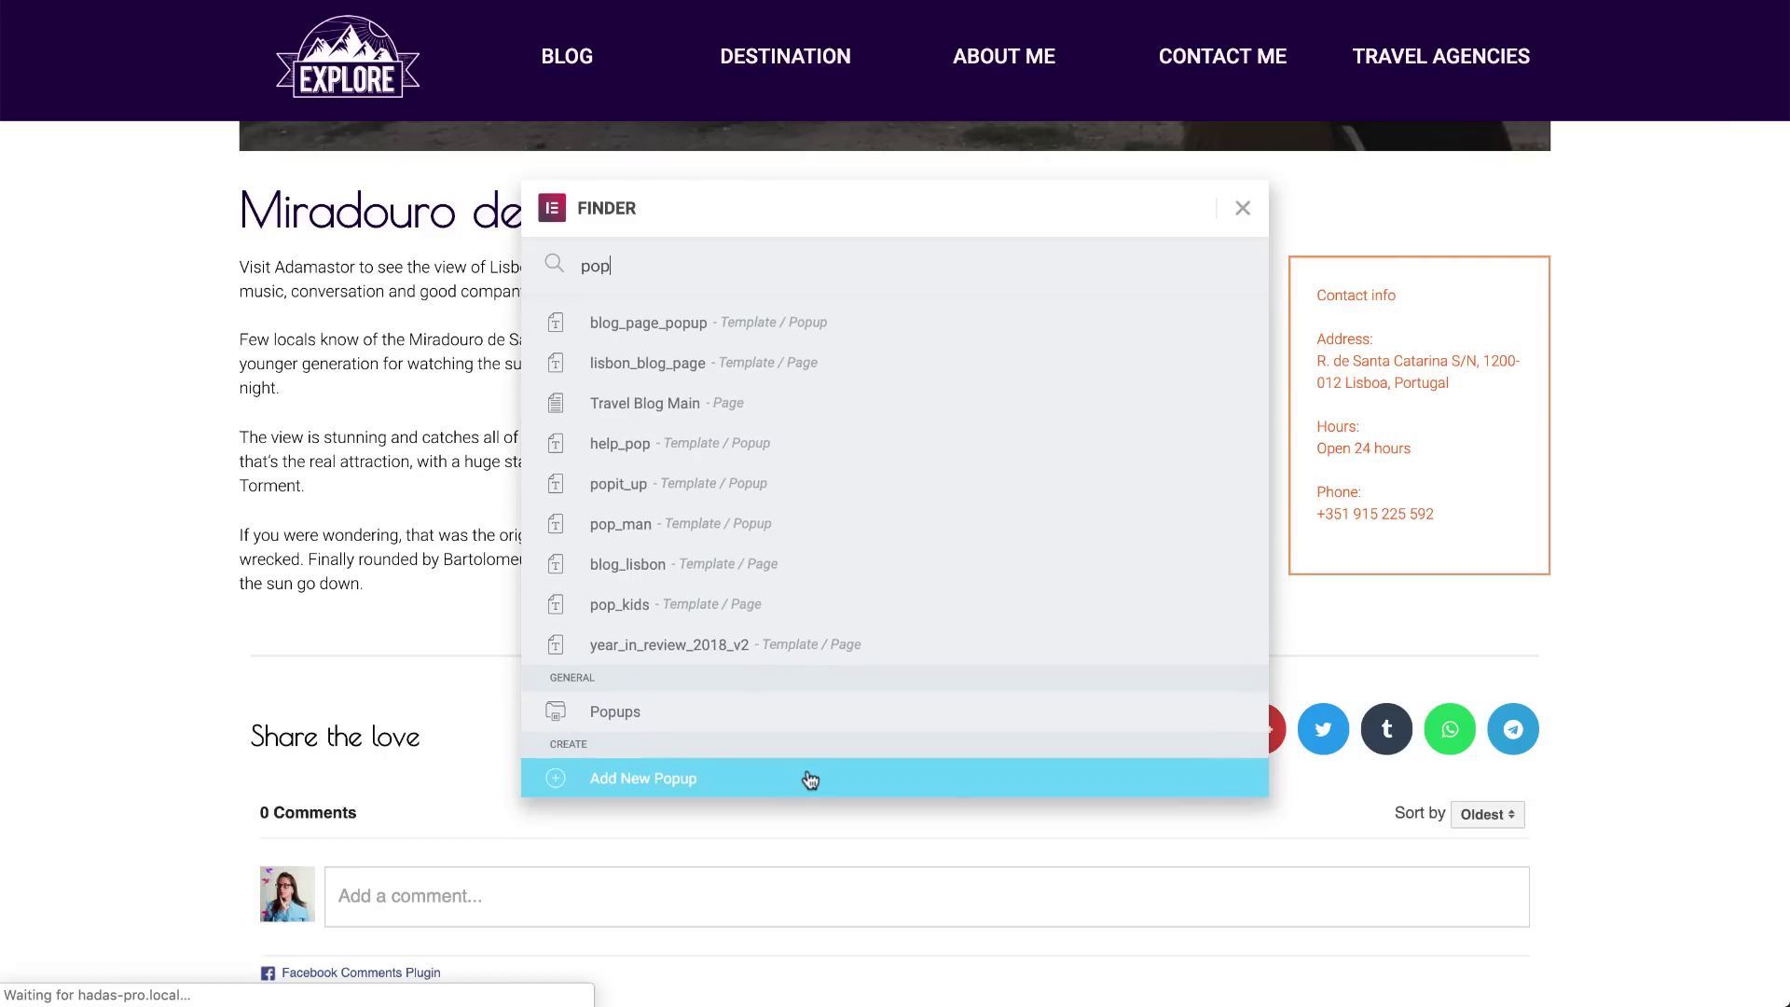
{"action": "left_click", "coordinate": [951, 597]}
{"action": "type", "text": "lisbon_popit"}
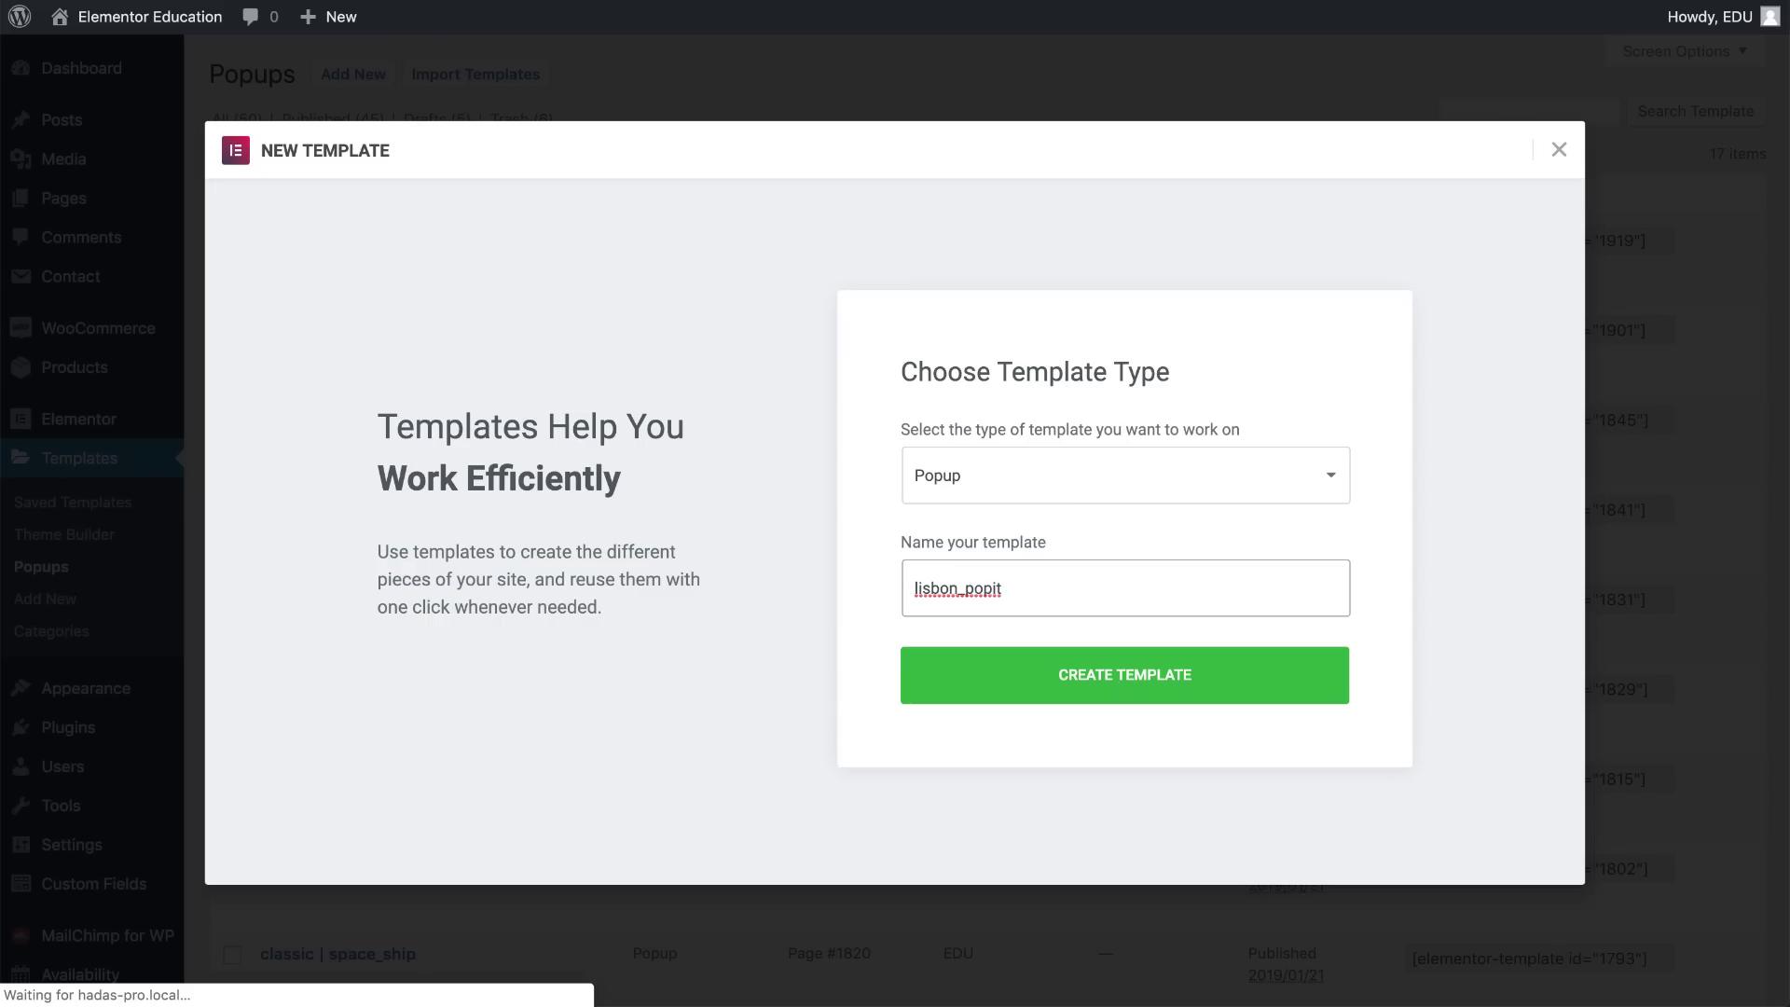
{"action": "left_click", "coordinate": [1086, 657]}
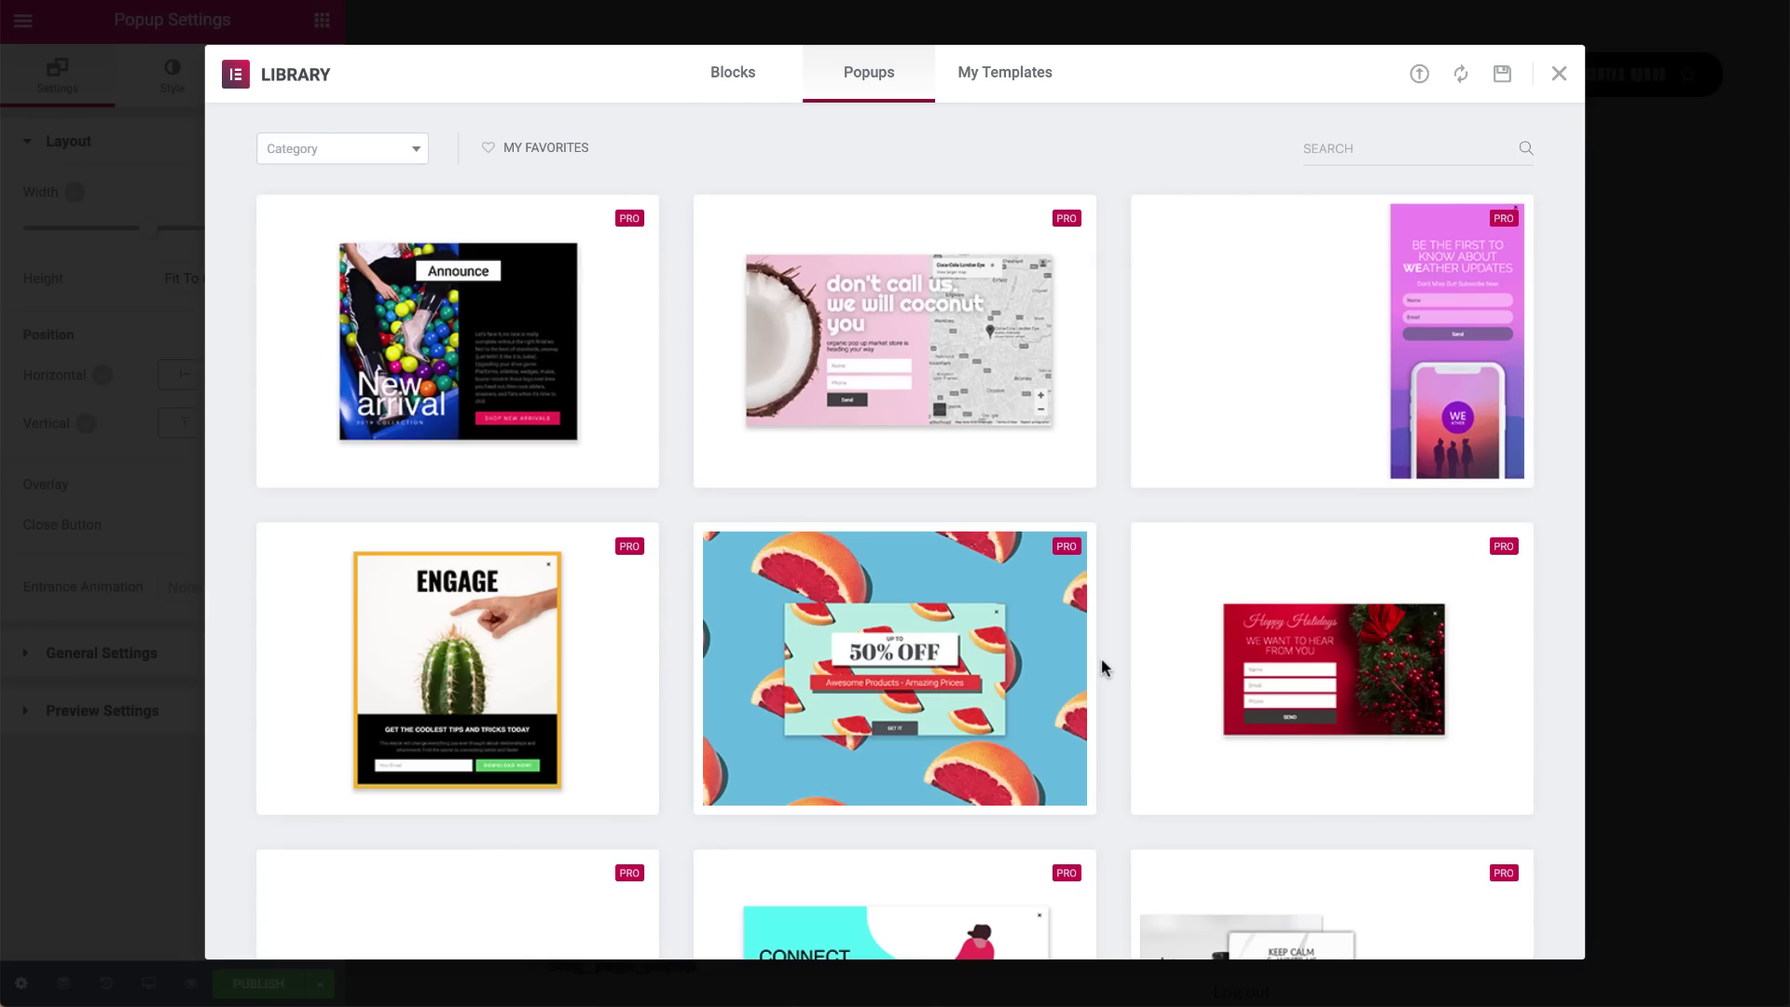
{"action": "left_click", "coordinate": [1559, 73]}
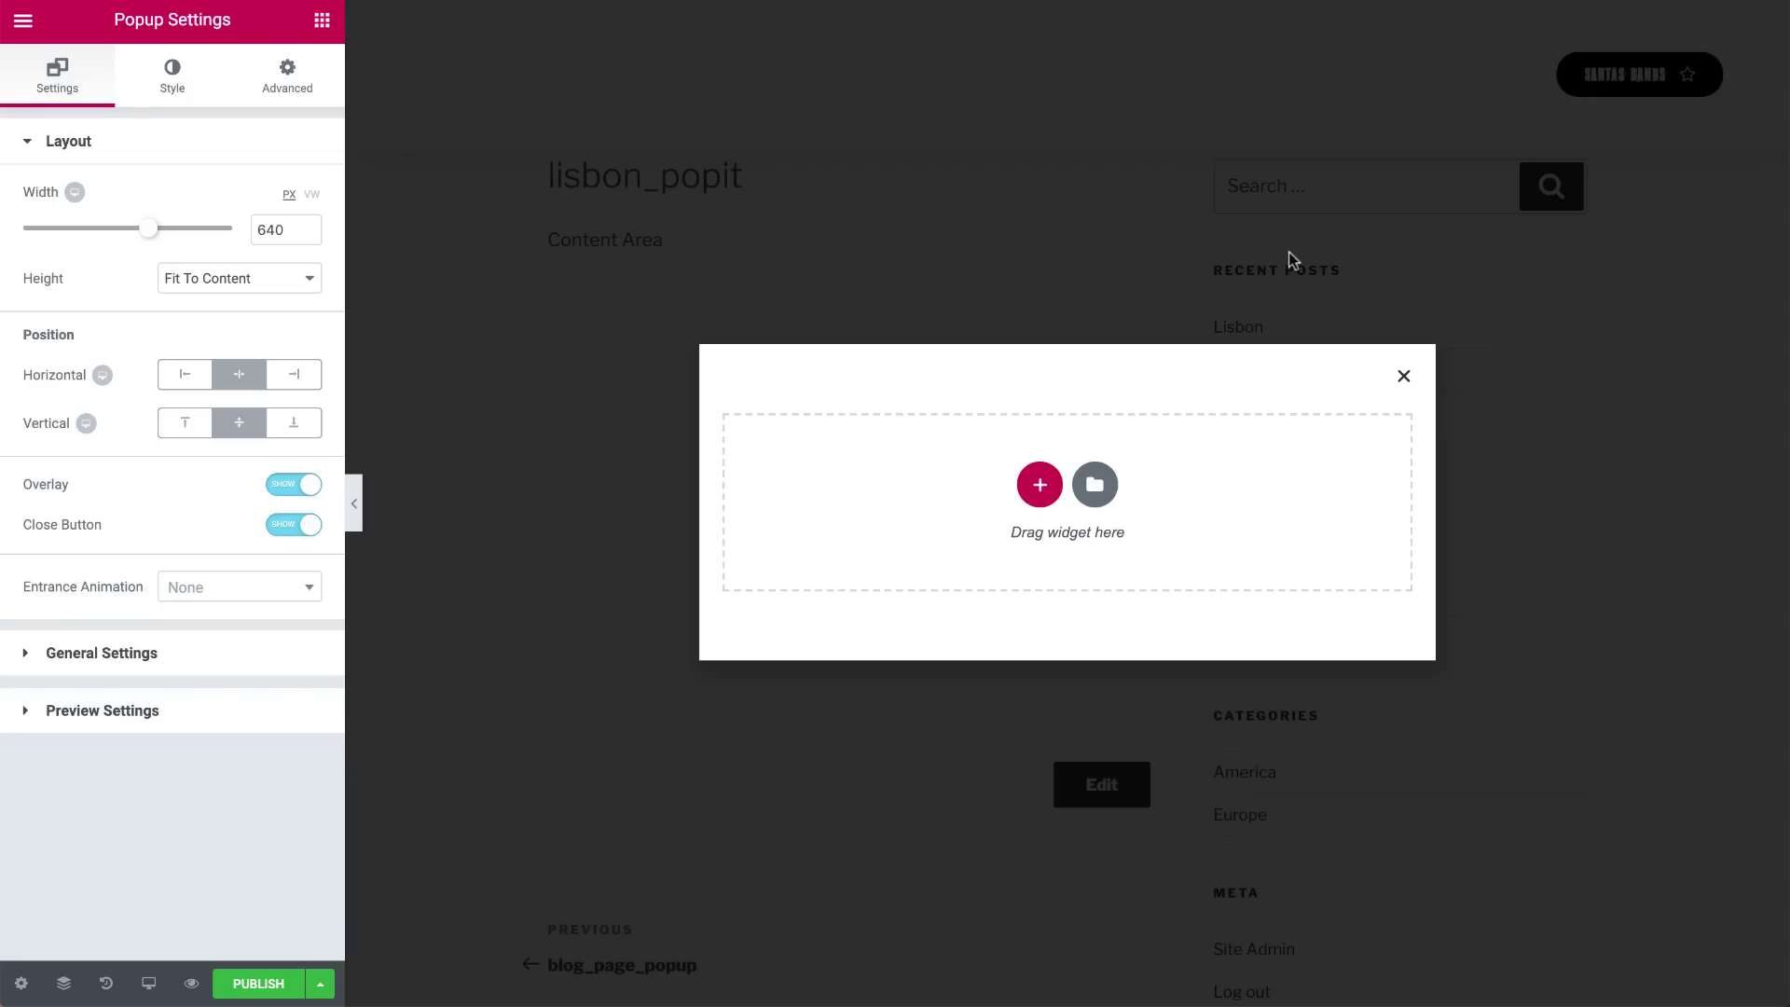
- Set the popup width to 100 VW and its vertical position to Bottom
{"action": "left_click", "coordinate": [311, 194]}
{"action": "left_click", "coordinate": [265, 224]}
{"action": "type", "text": "100"}
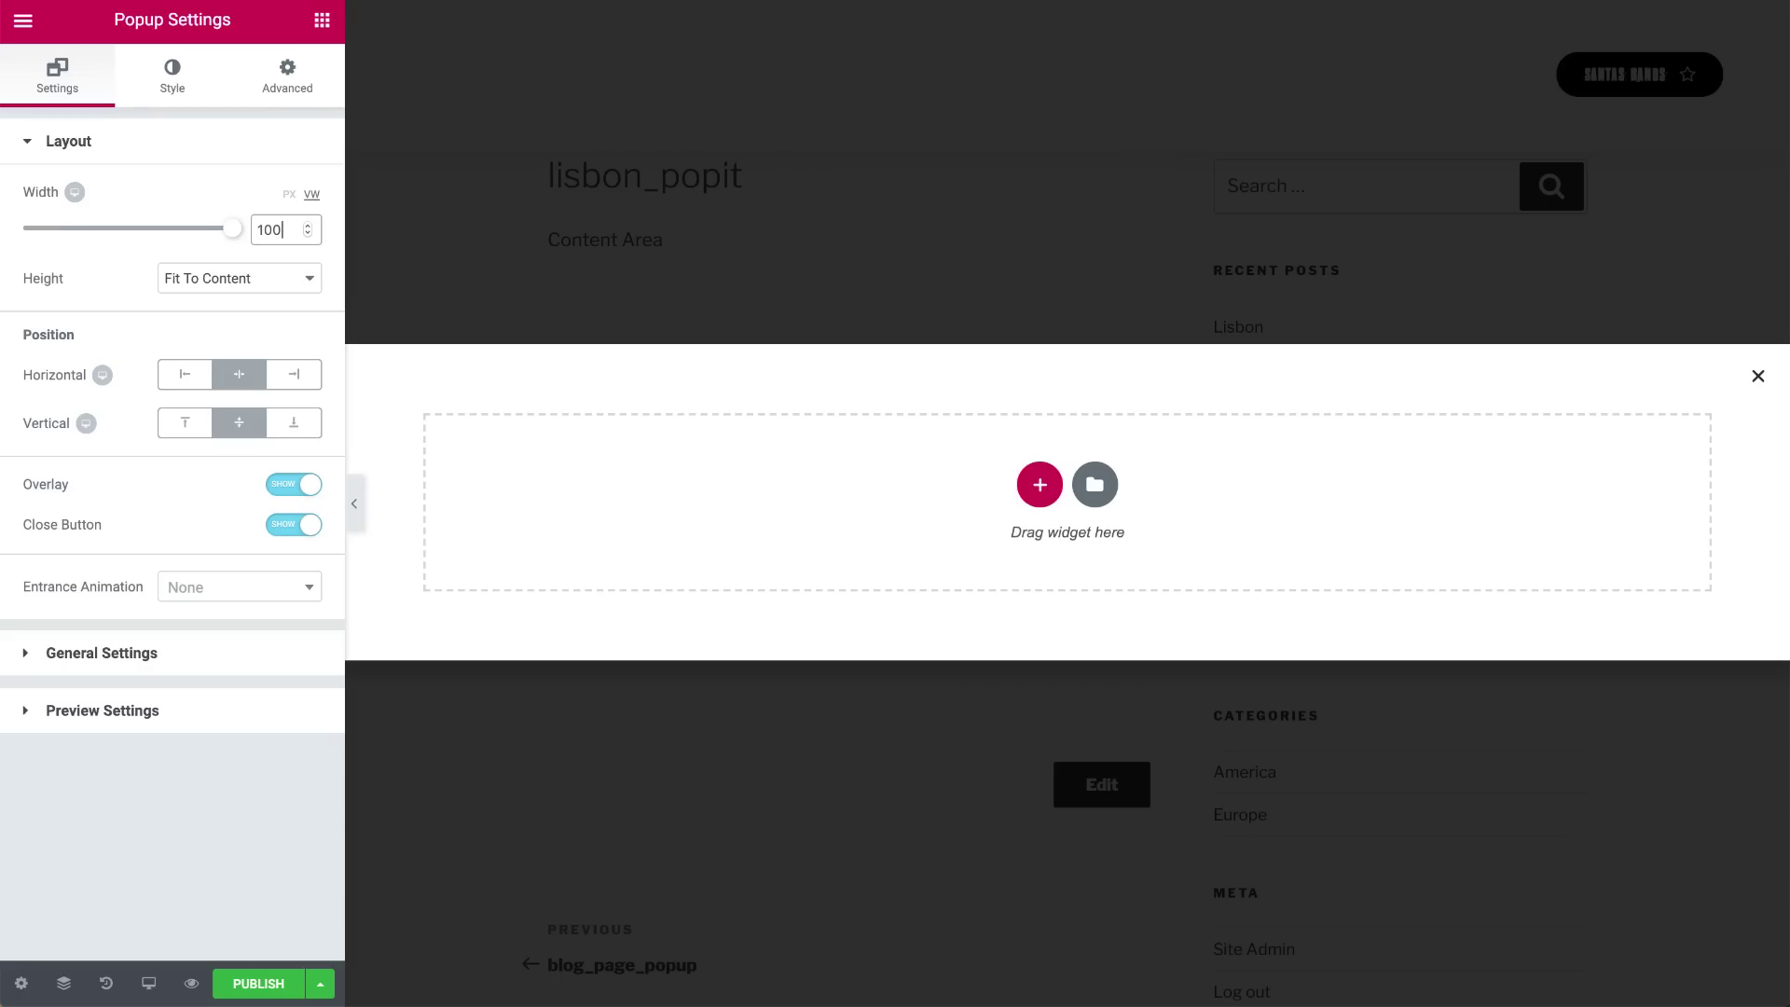
{"action": "left_click", "coordinate": [294, 425]}
- Add a four-column section with a dark purple background color
{"action": "left_click", "coordinate": [1040, 830]}
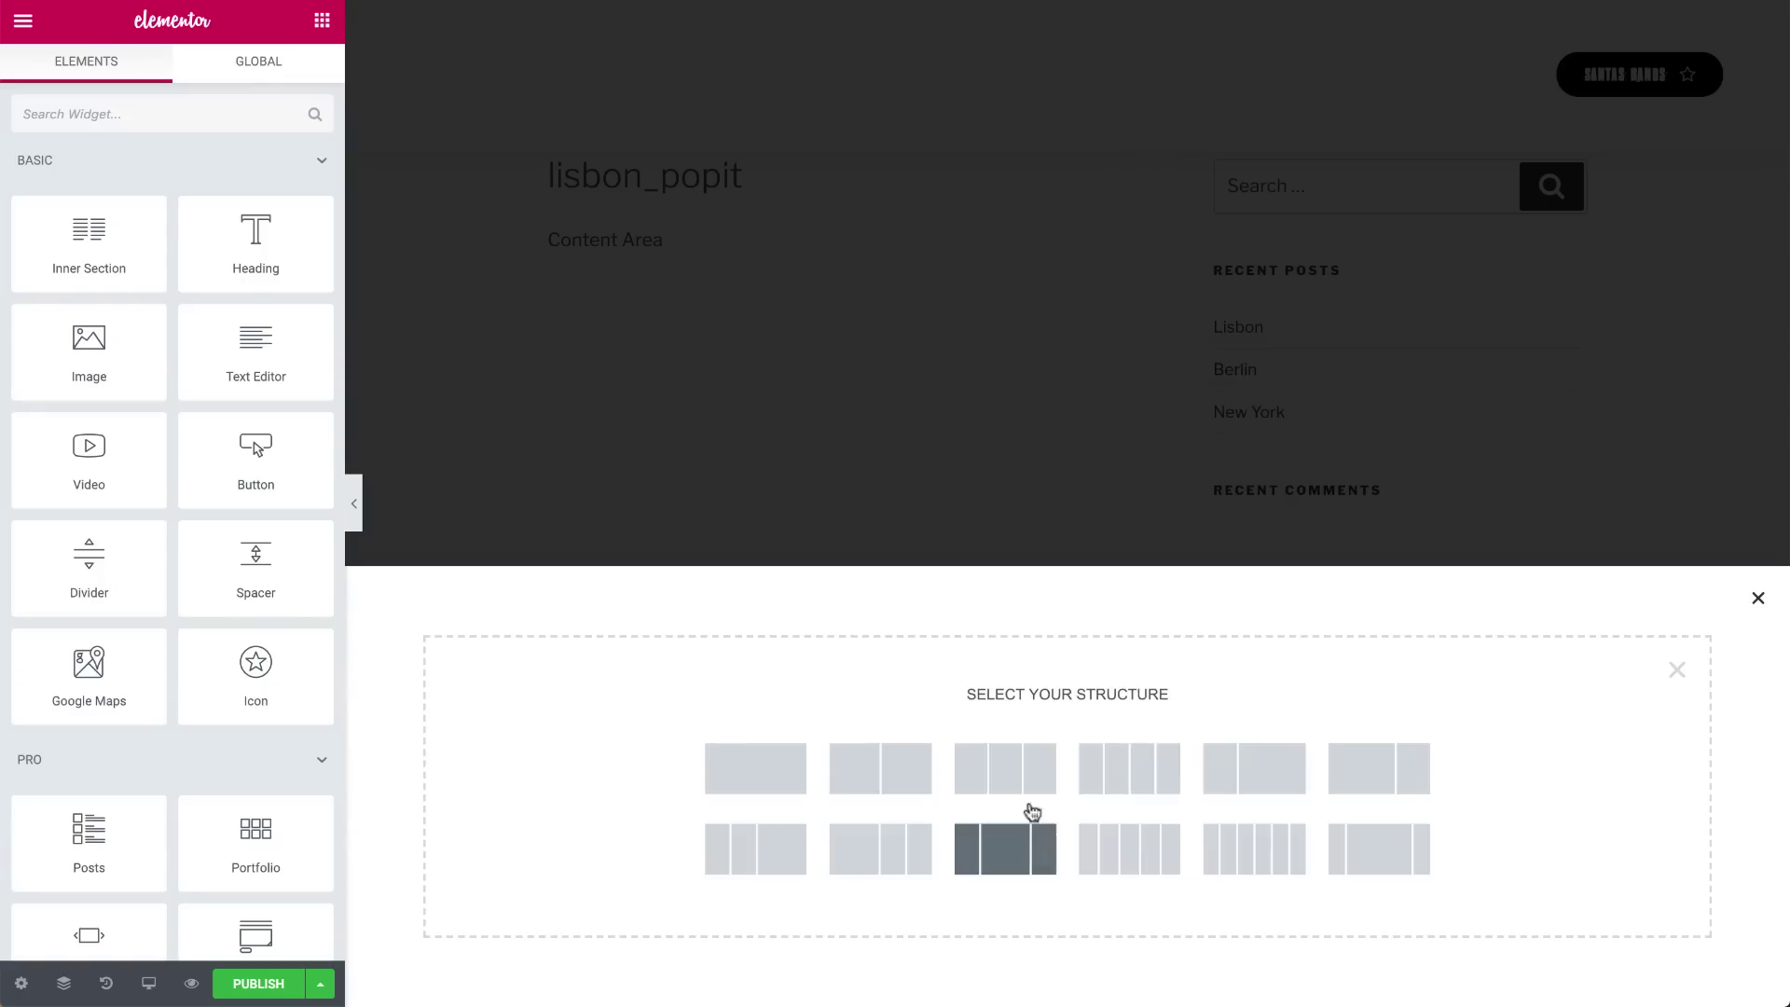
{"action": "left_click", "coordinate": [1125, 770]}
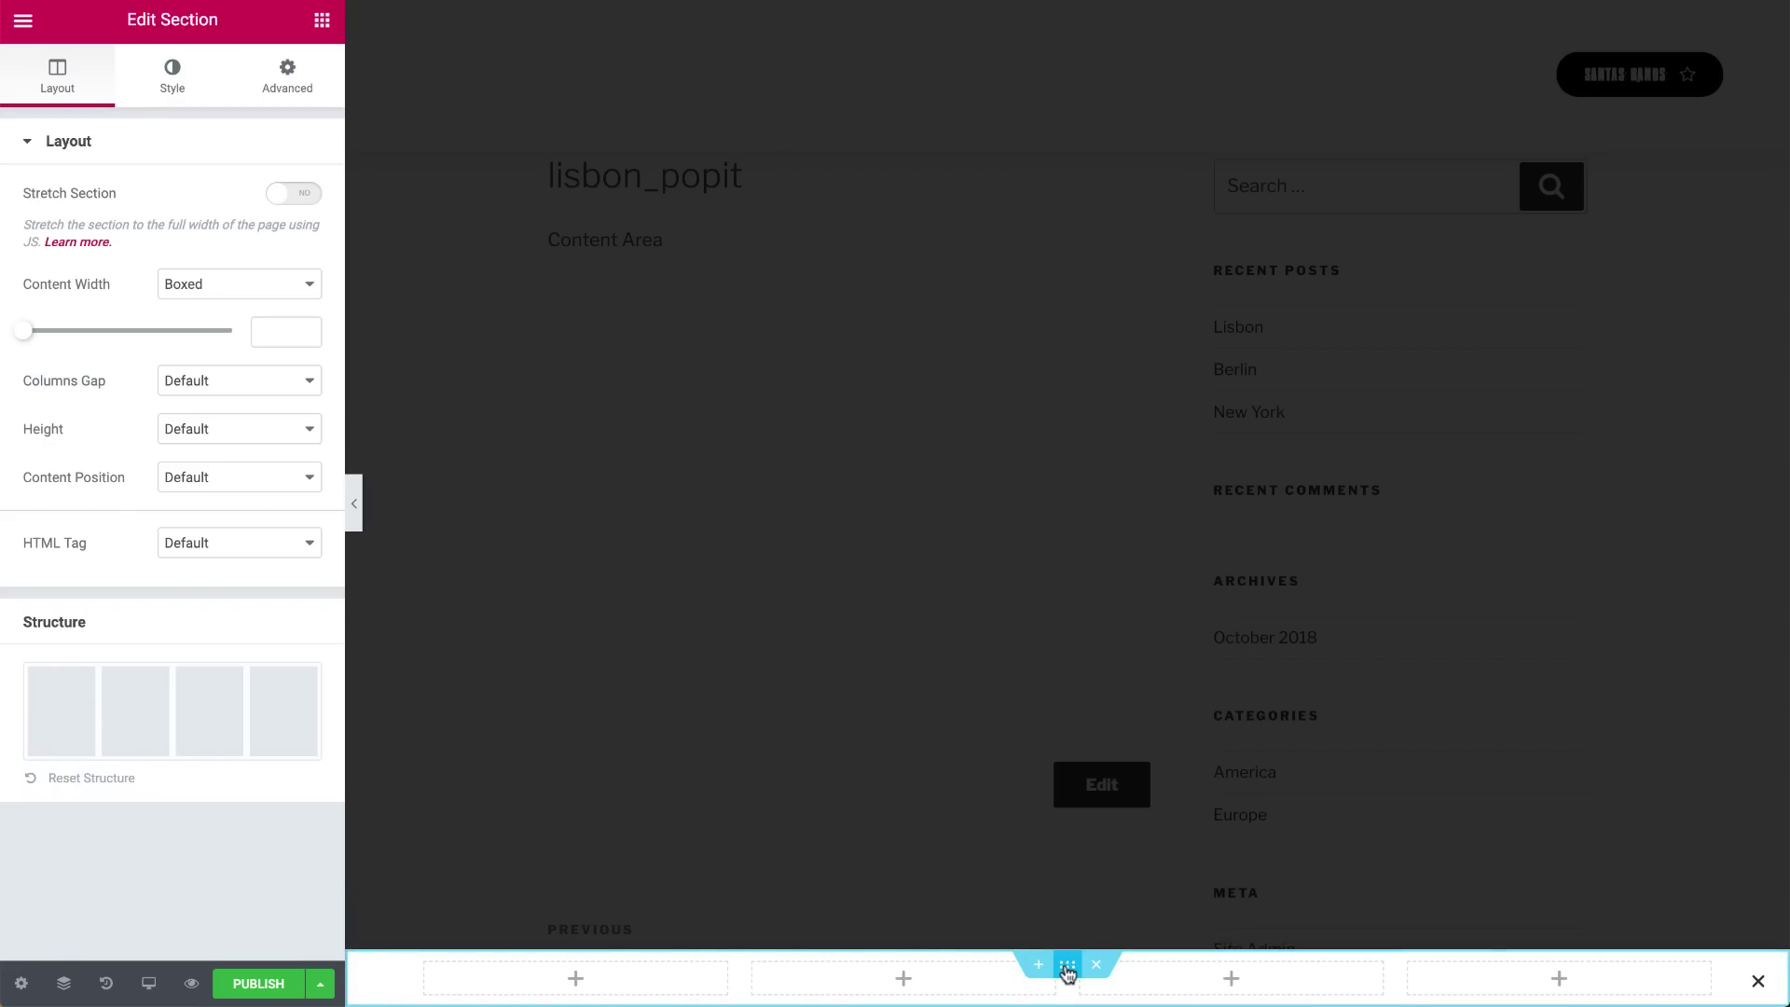
{"action": "left_click", "coordinate": [172, 75]}
{"action": "left_click", "coordinate": [288, 291]}
{"action": "left_click", "coordinate": [32, 564]}
- Resize the columns, starting with the first at 45%, and place a Heading in the first column
{"action": "left_click", "coordinate": [426, 964]}
{"action": "double_click", "coordinate": [265, 198]}
{"action": "type", "text": "55"}
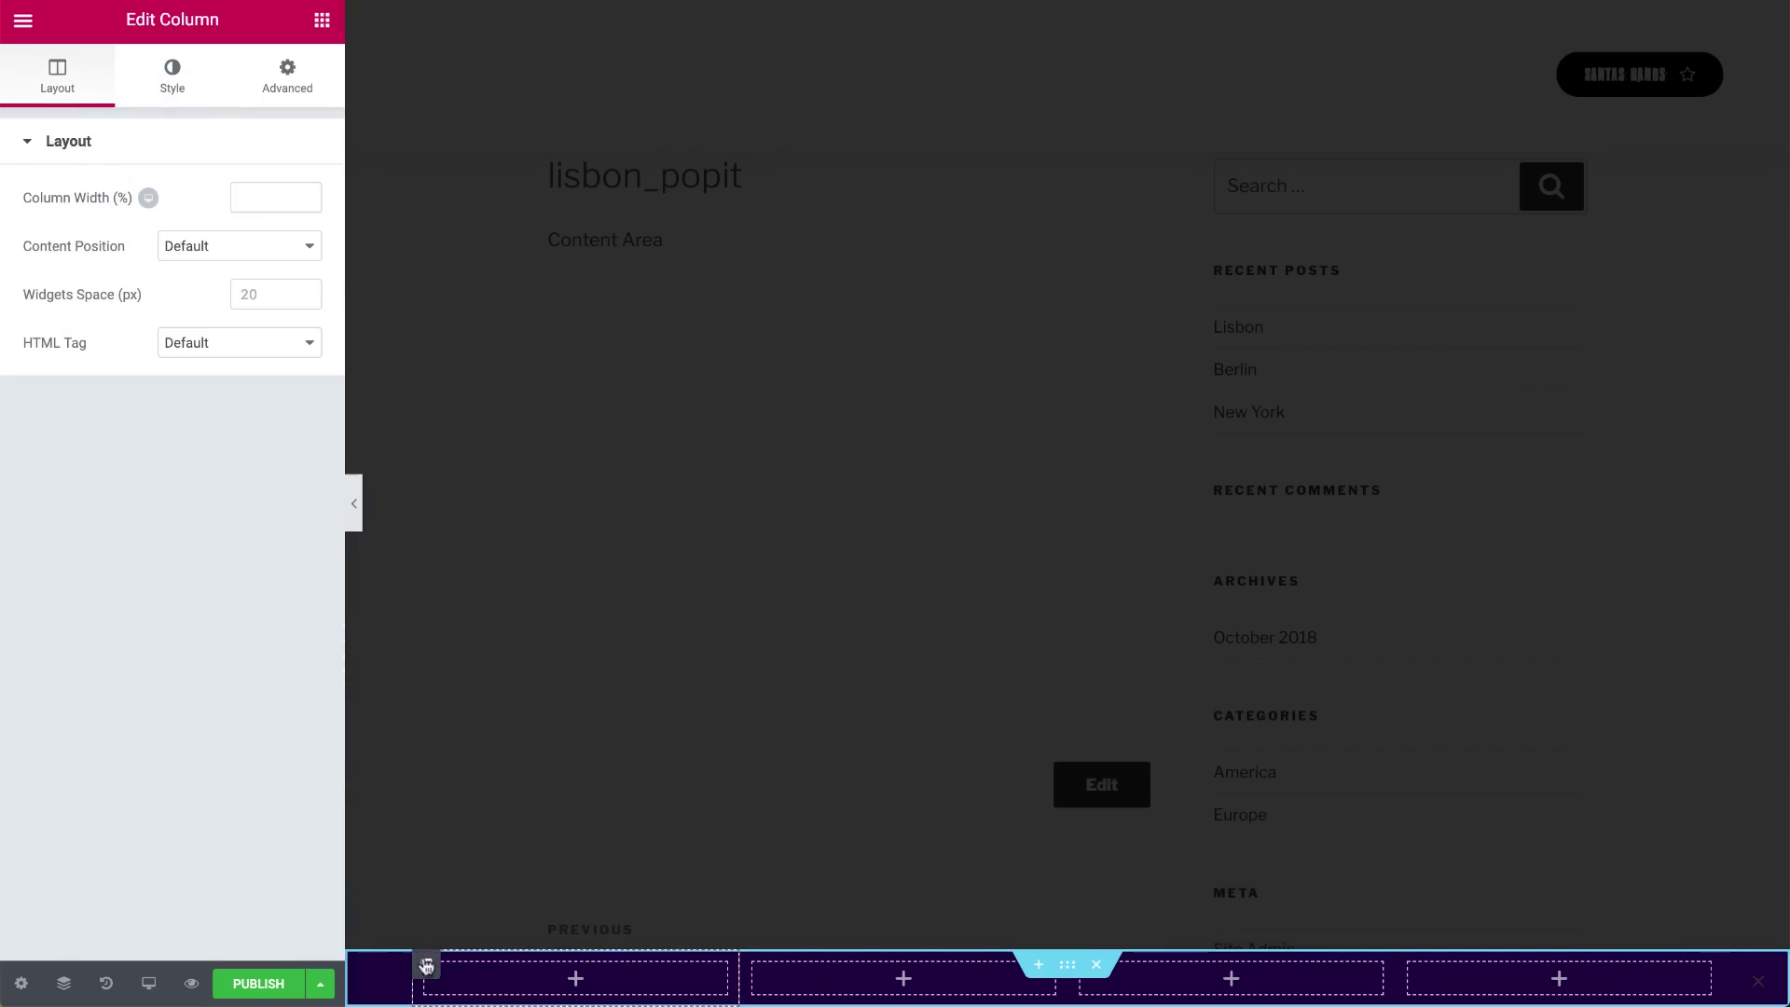
{"action": "key", "text": "BackSpace"}
{"action": "key", "text": "BackSpace"}
{"action": "type", "text": "45"}
{"action": "left_click_drag", "start_coordinate": [1395, 977], "coordinate": [1526, 977]}
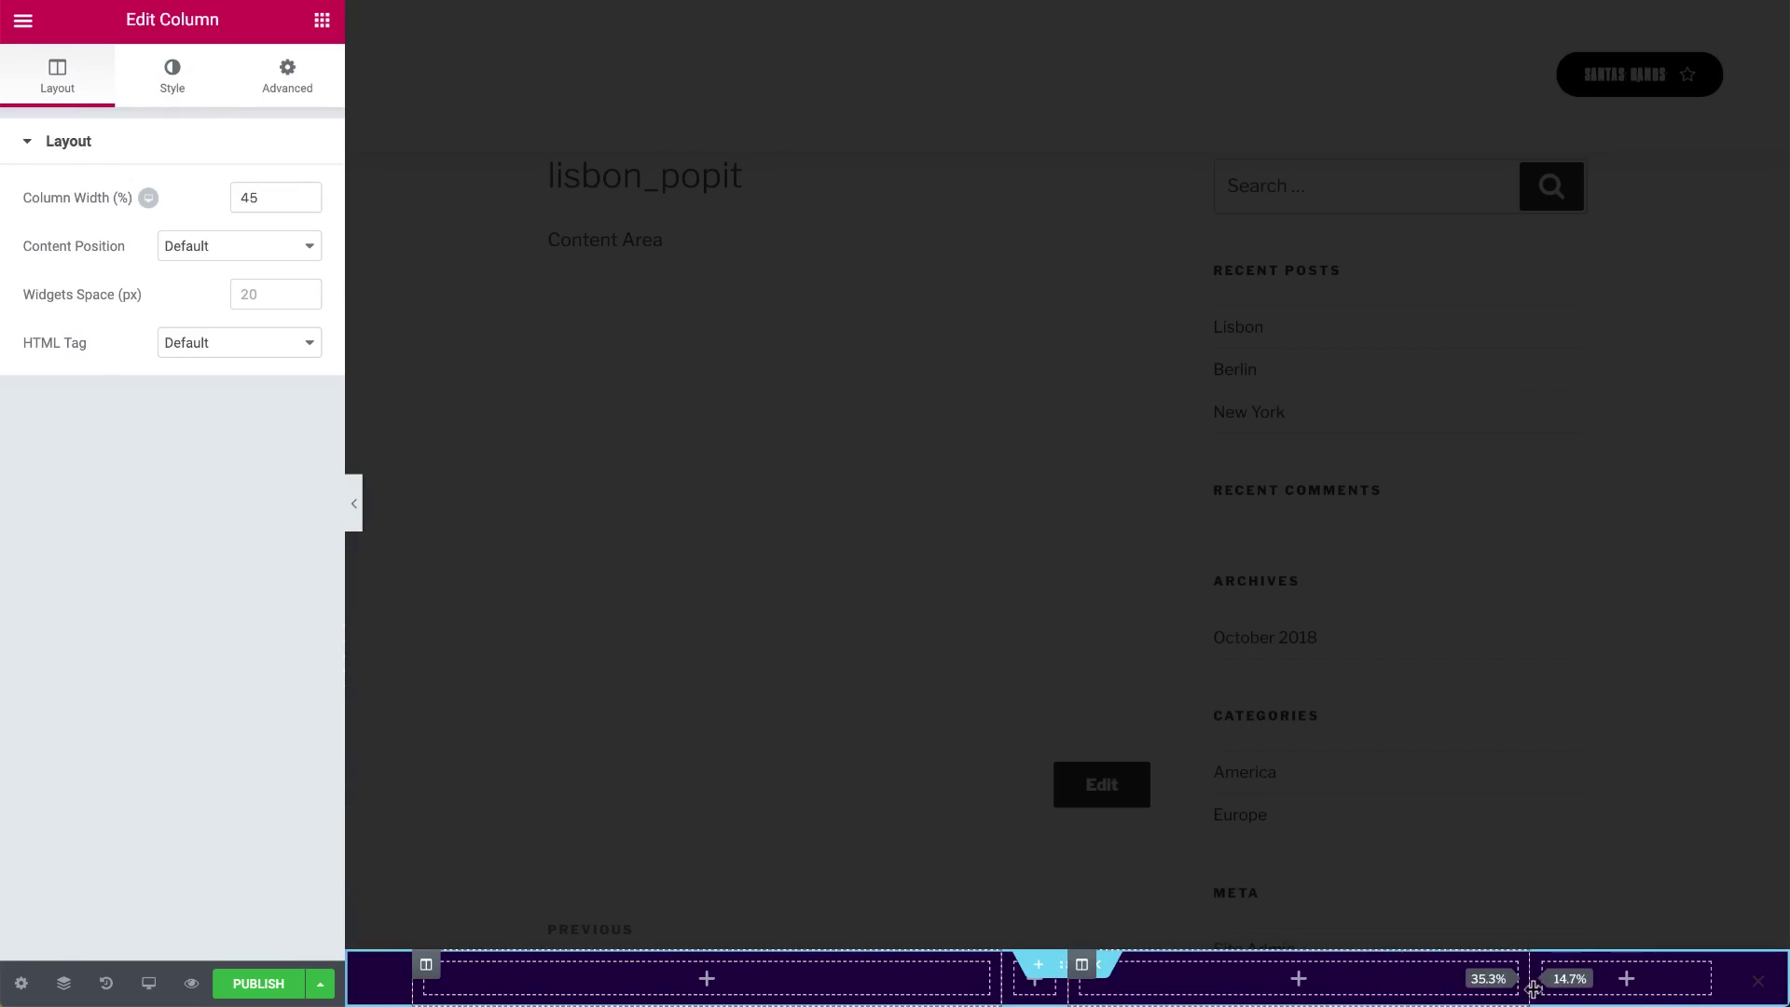
{"action": "left_click_drag", "start_coordinate": [1068, 977], "coordinate": [1330, 977]}
{"action": "left_click_drag", "start_coordinate": [1007, 977], "coordinate": [1136, 988]}
{"action": "left_click", "coordinate": [321, 20]}
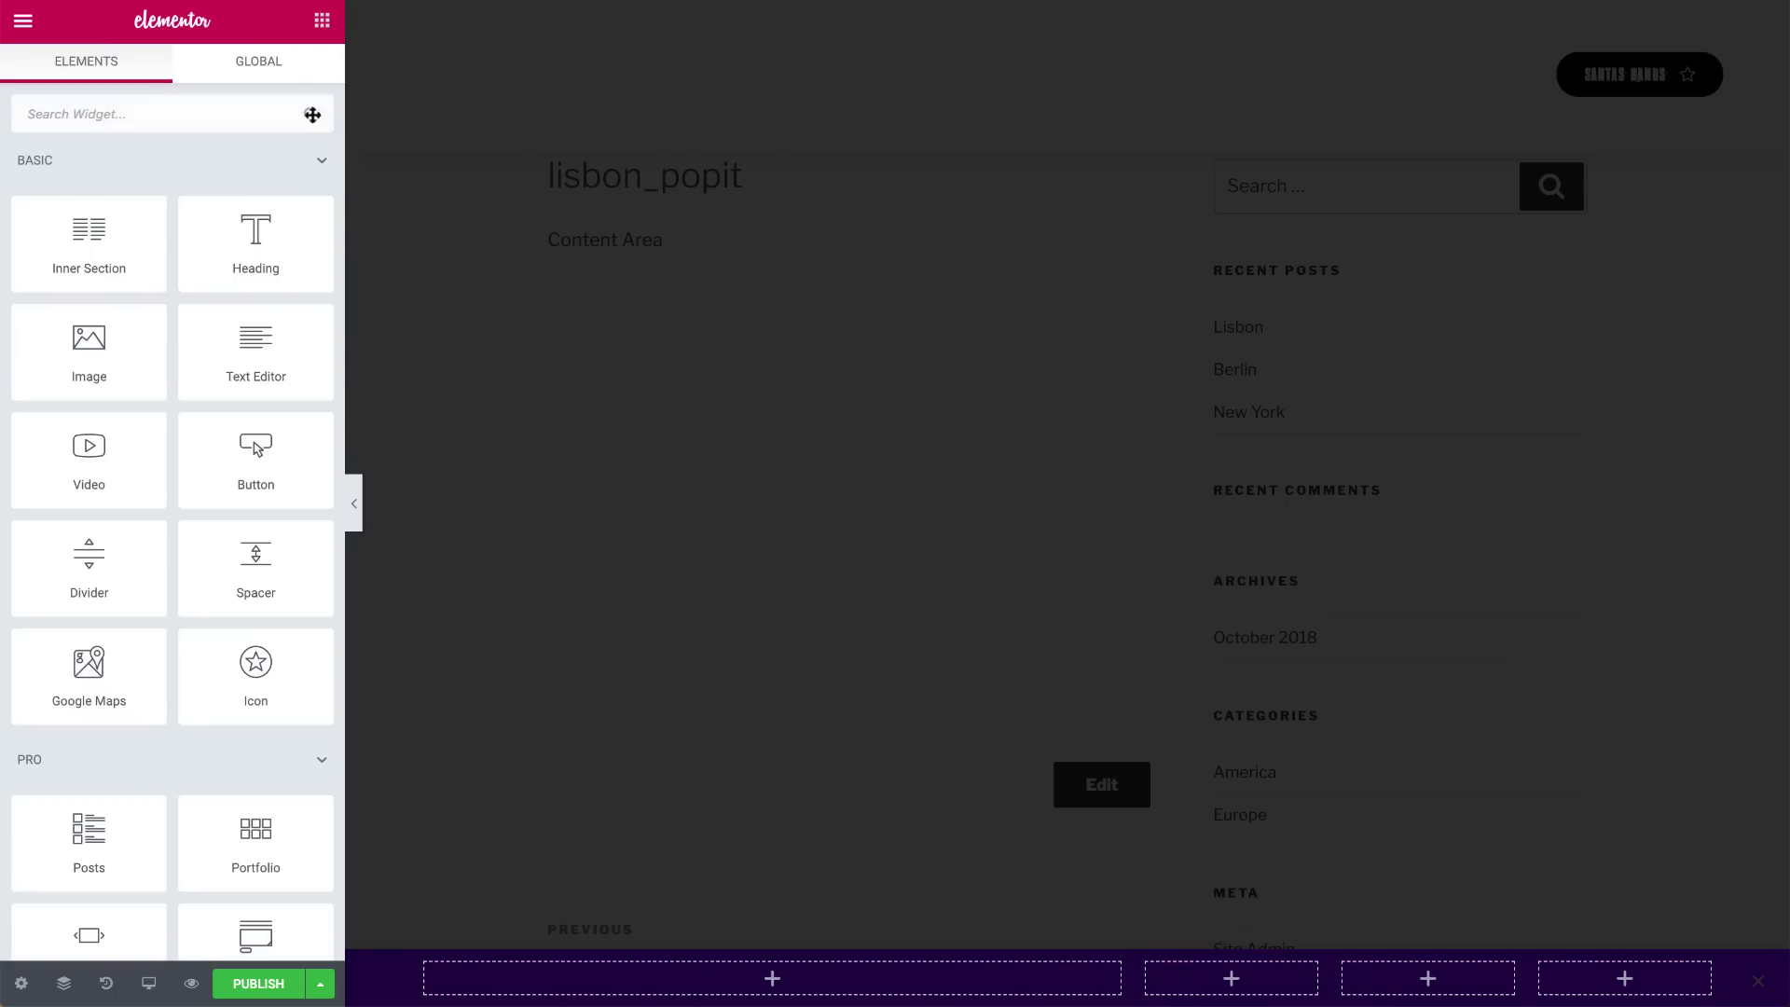
{"action": "left_click_drag", "start_coordinate": [308, 287], "coordinate": [790, 986]}
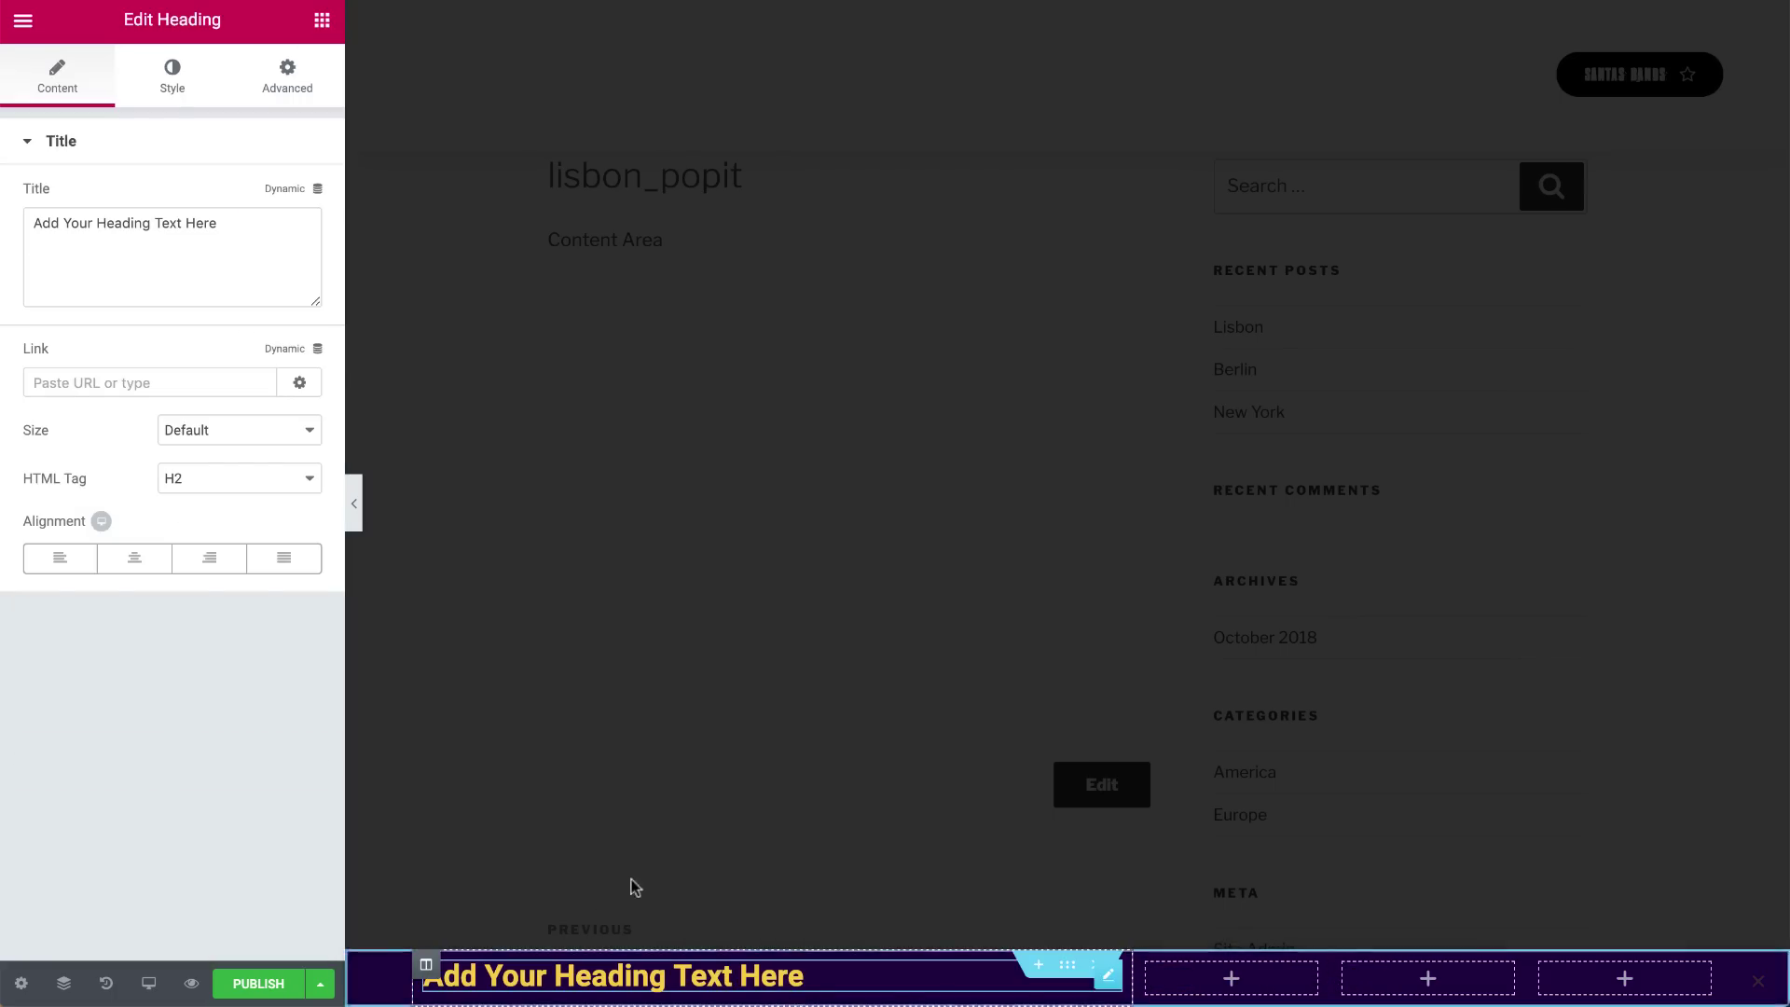
- Place an Image widget in the popup's second column
{"action": "left_click", "coordinate": [321, 20]}
{"action": "left_click_drag", "start_coordinate": [101, 366], "coordinate": [1201, 975]}
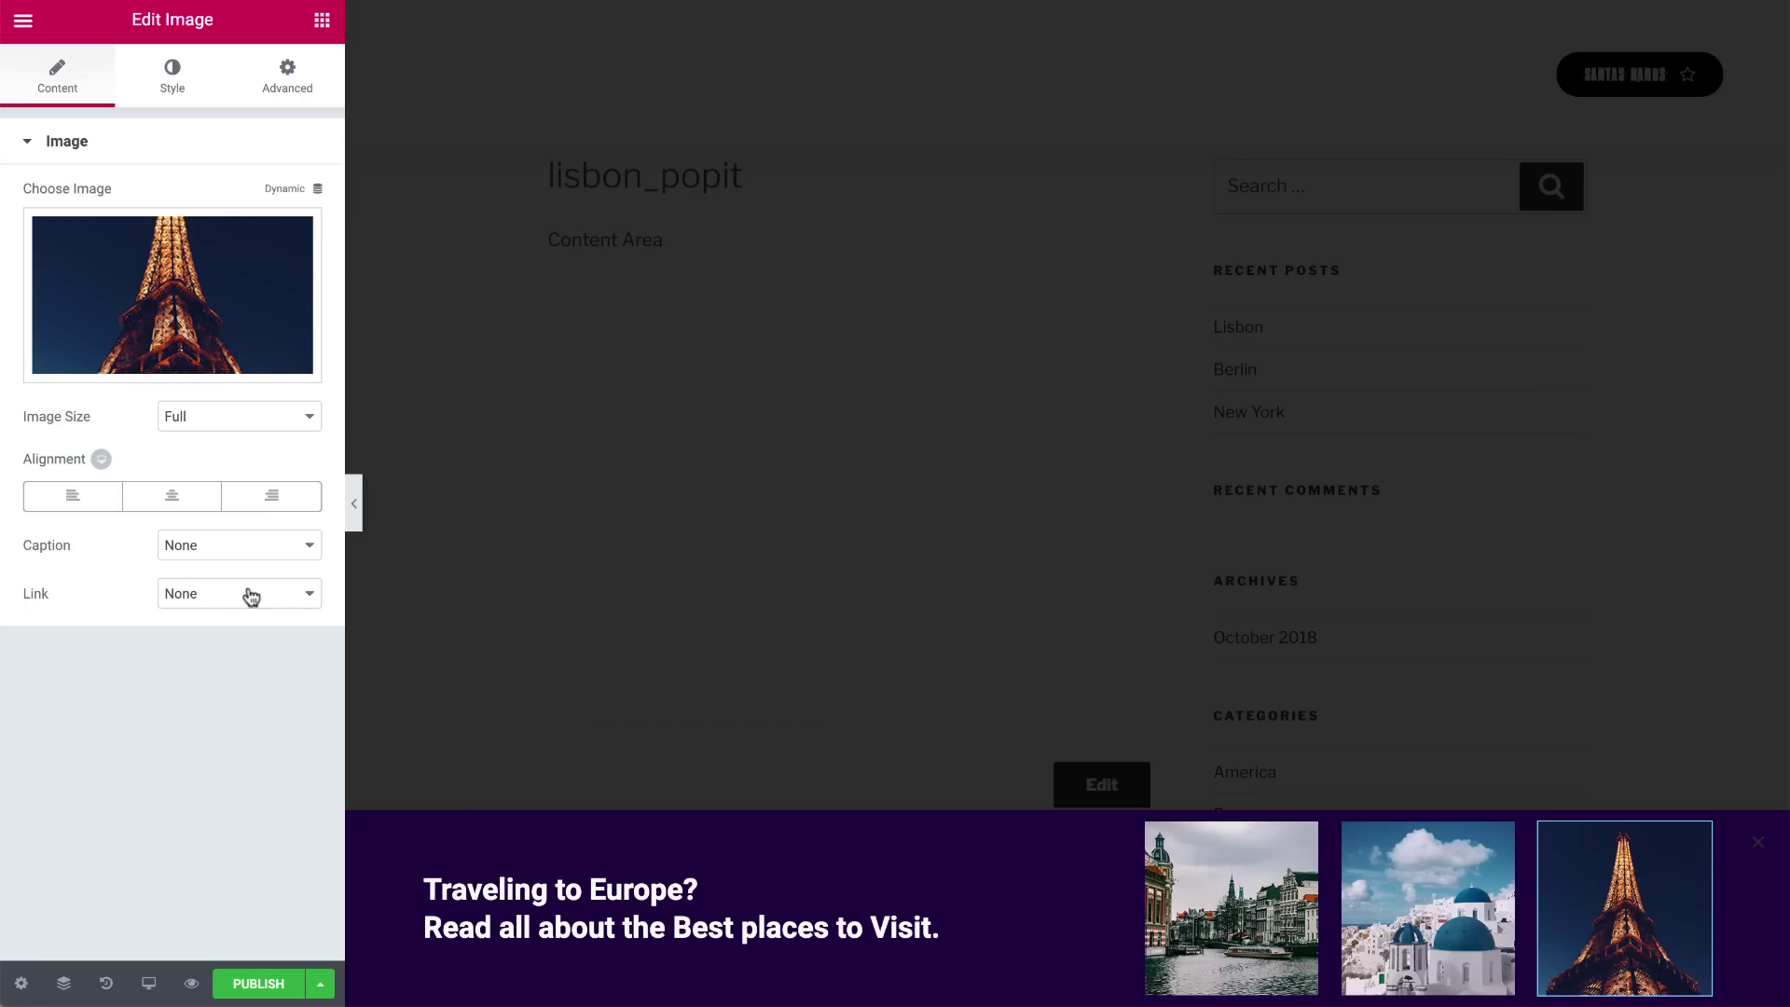
- Link the Eiffel Tower image to a pasted Custom URL address
{"action": "left_click", "coordinate": [251, 597]}
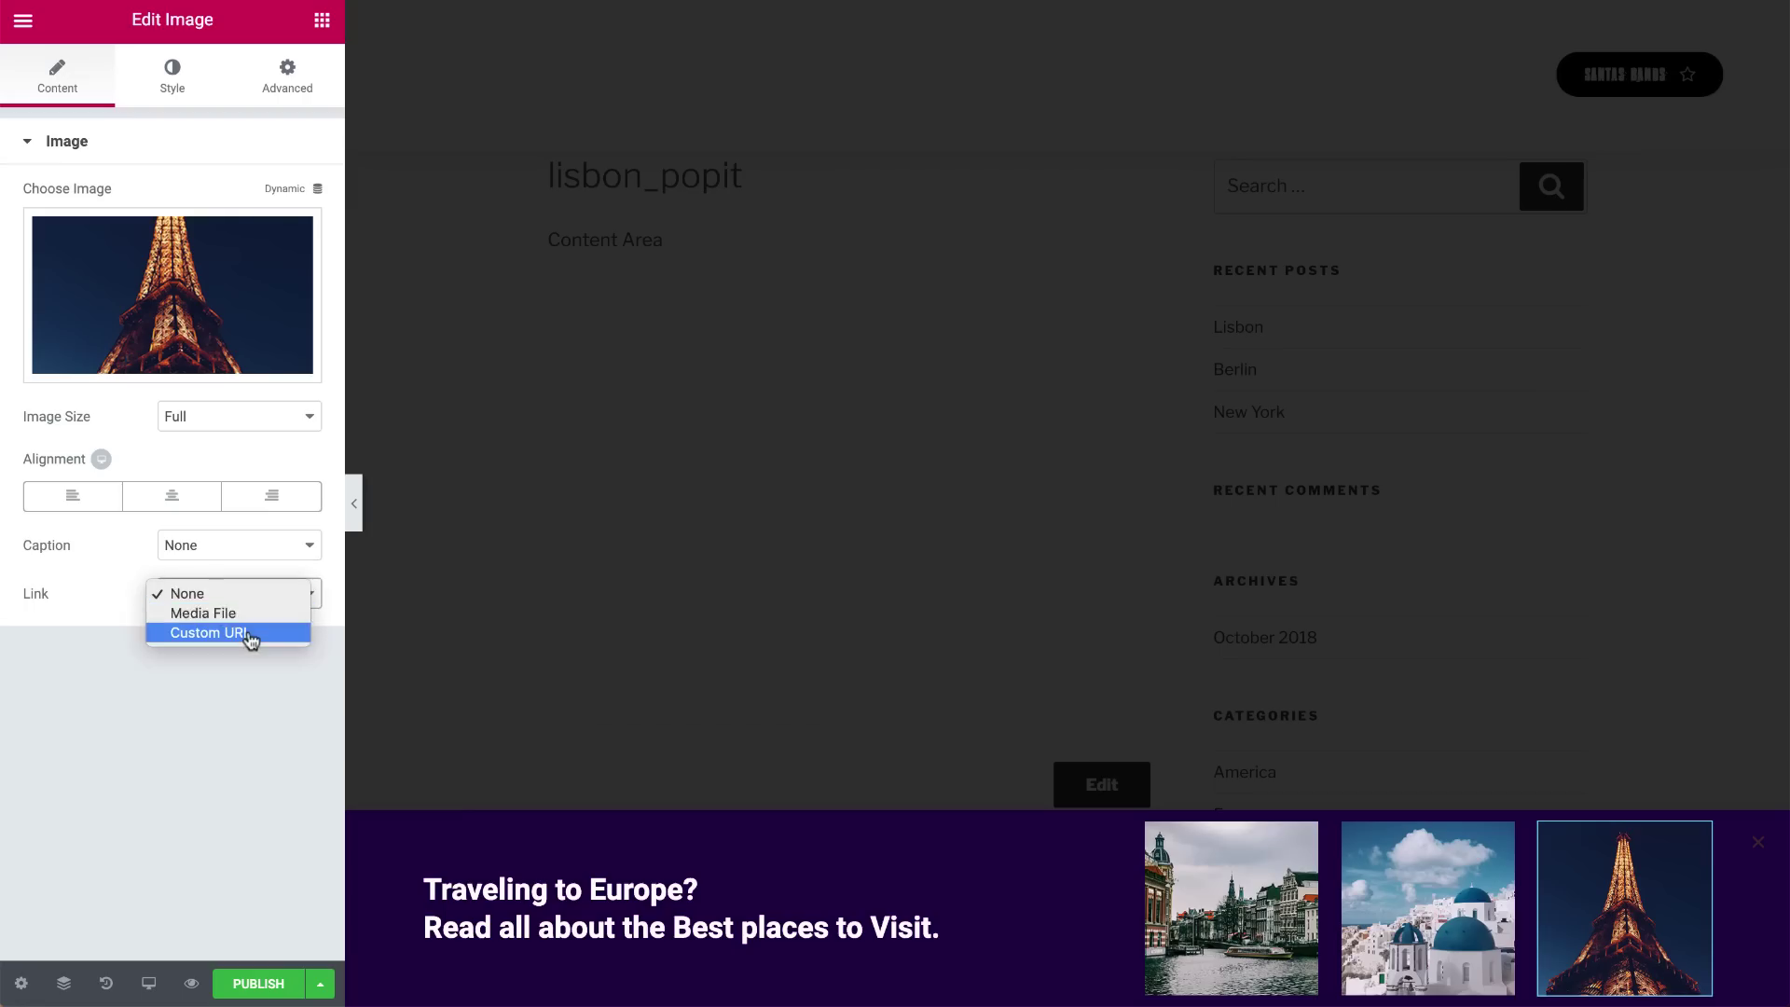
{"action": "left_click", "coordinate": [248, 631]}
{"action": "left_click", "coordinate": [180, 662]}
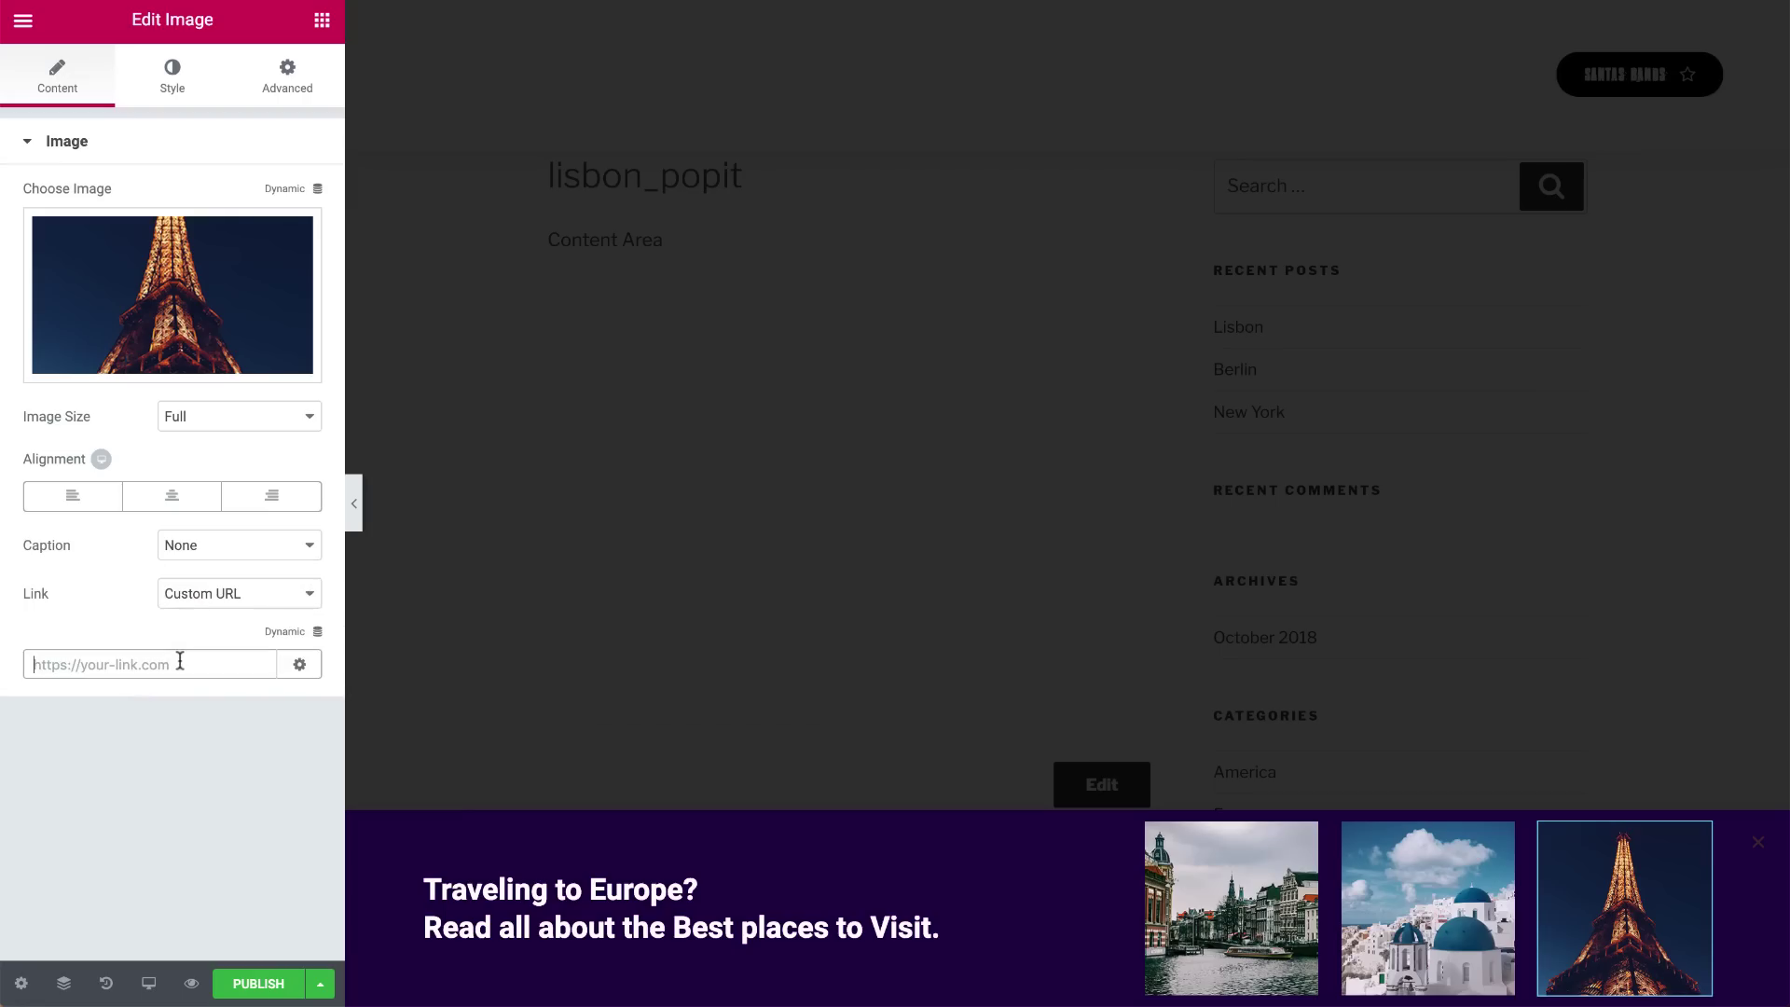
{"action": "key", "text": "ctrl+v"}
{"action": "left_click", "coordinate": [182, 92]}
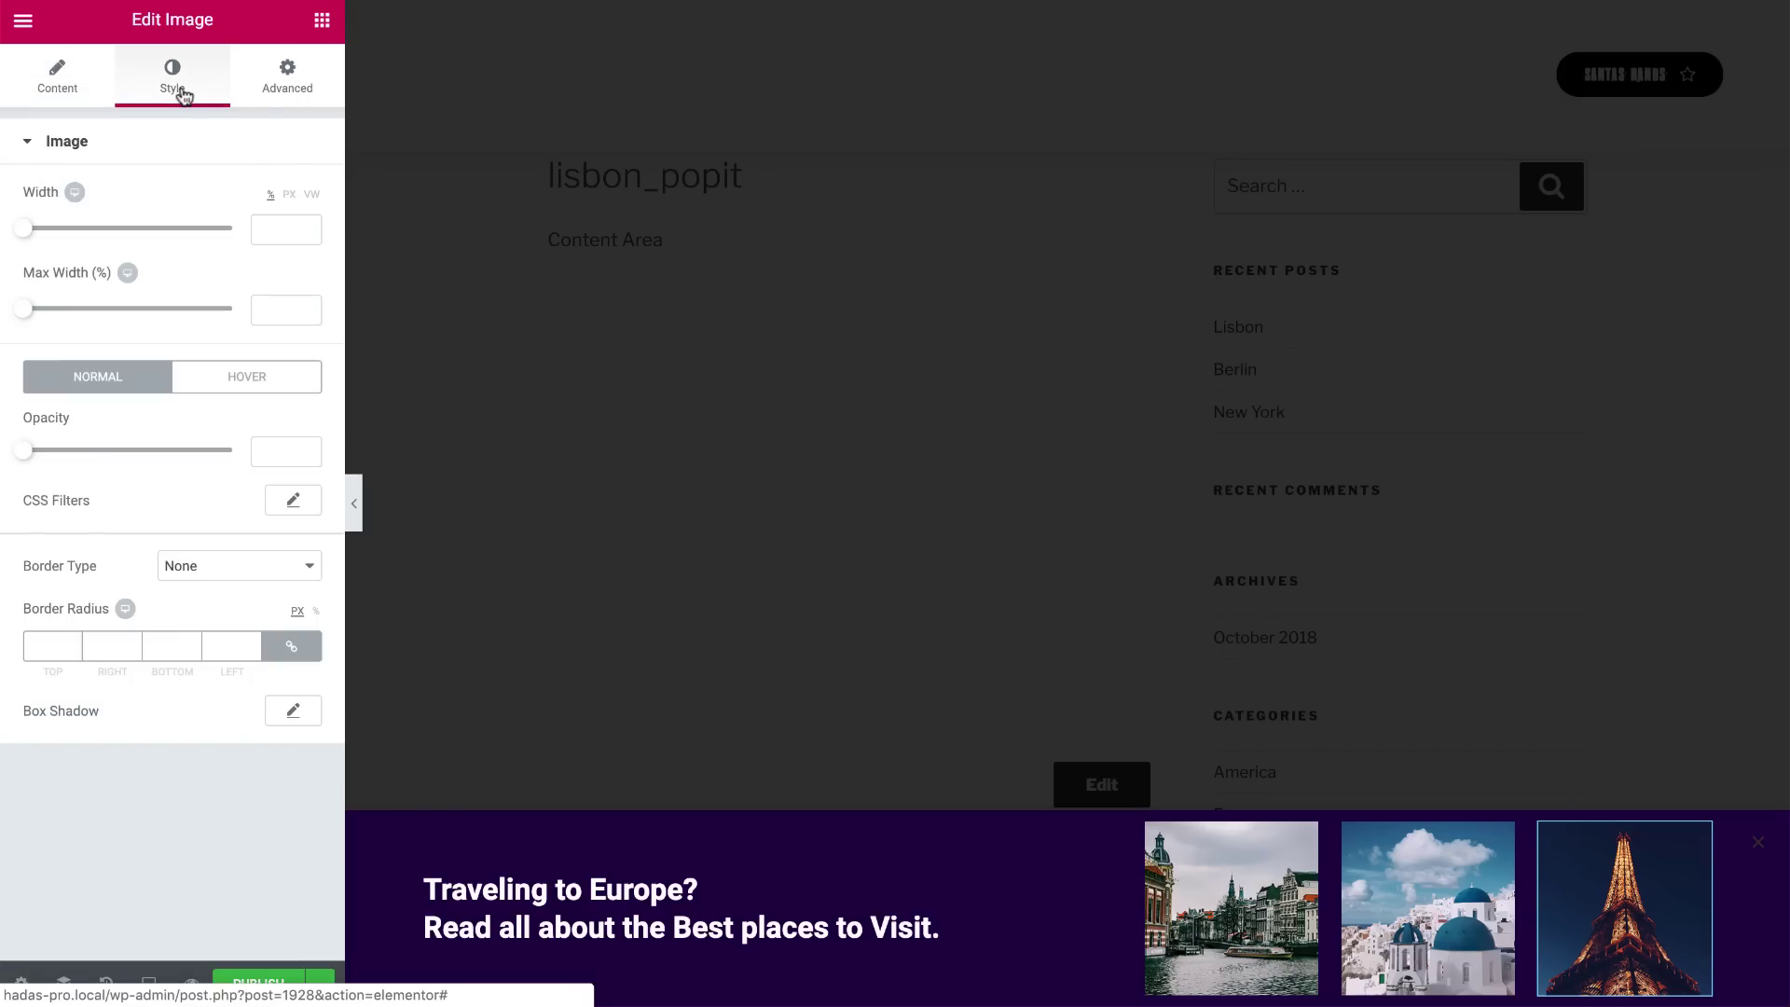
- Make the Eiffel Tower image grayscale with the Normal CSS filter and adjust its hover filter
{"action": "left_click", "coordinate": [292, 501]}
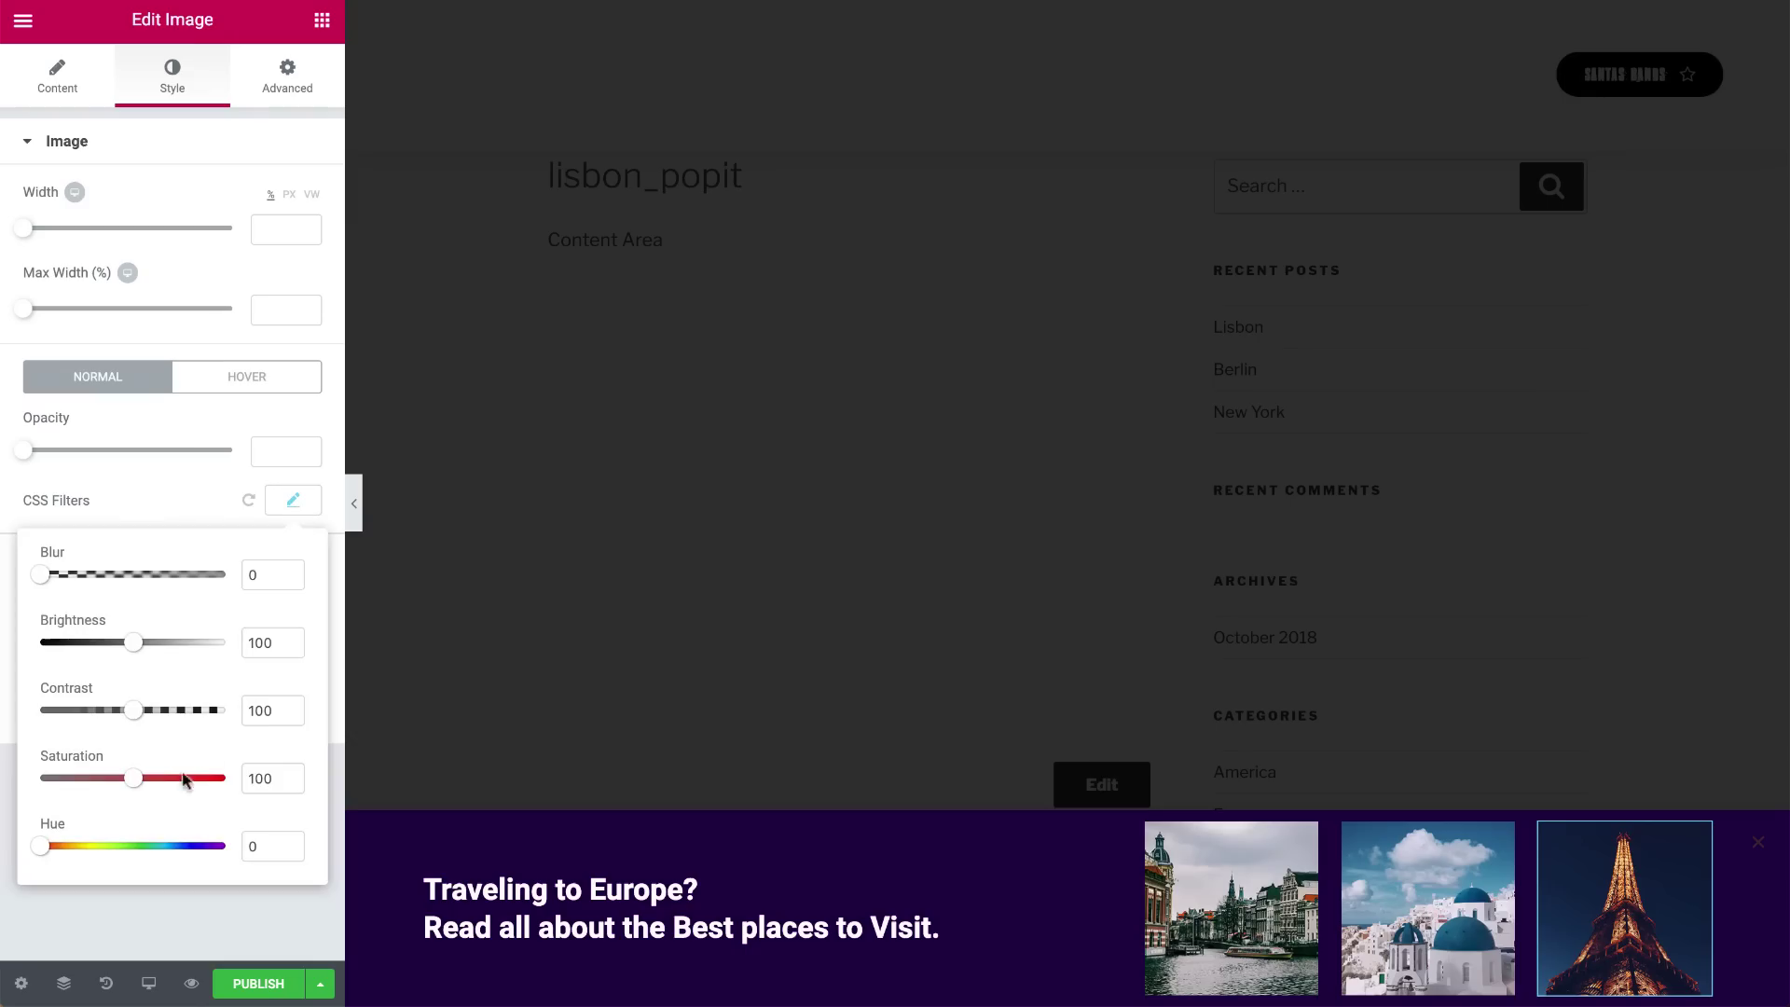
{"action": "left_click_drag", "start_coordinate": [138, 786], "coordinate": [7, 786]}
{"action": "left_click", "coordinate": [4, 785]}
{"action": "left_click", "coordinate": [293, 377]}
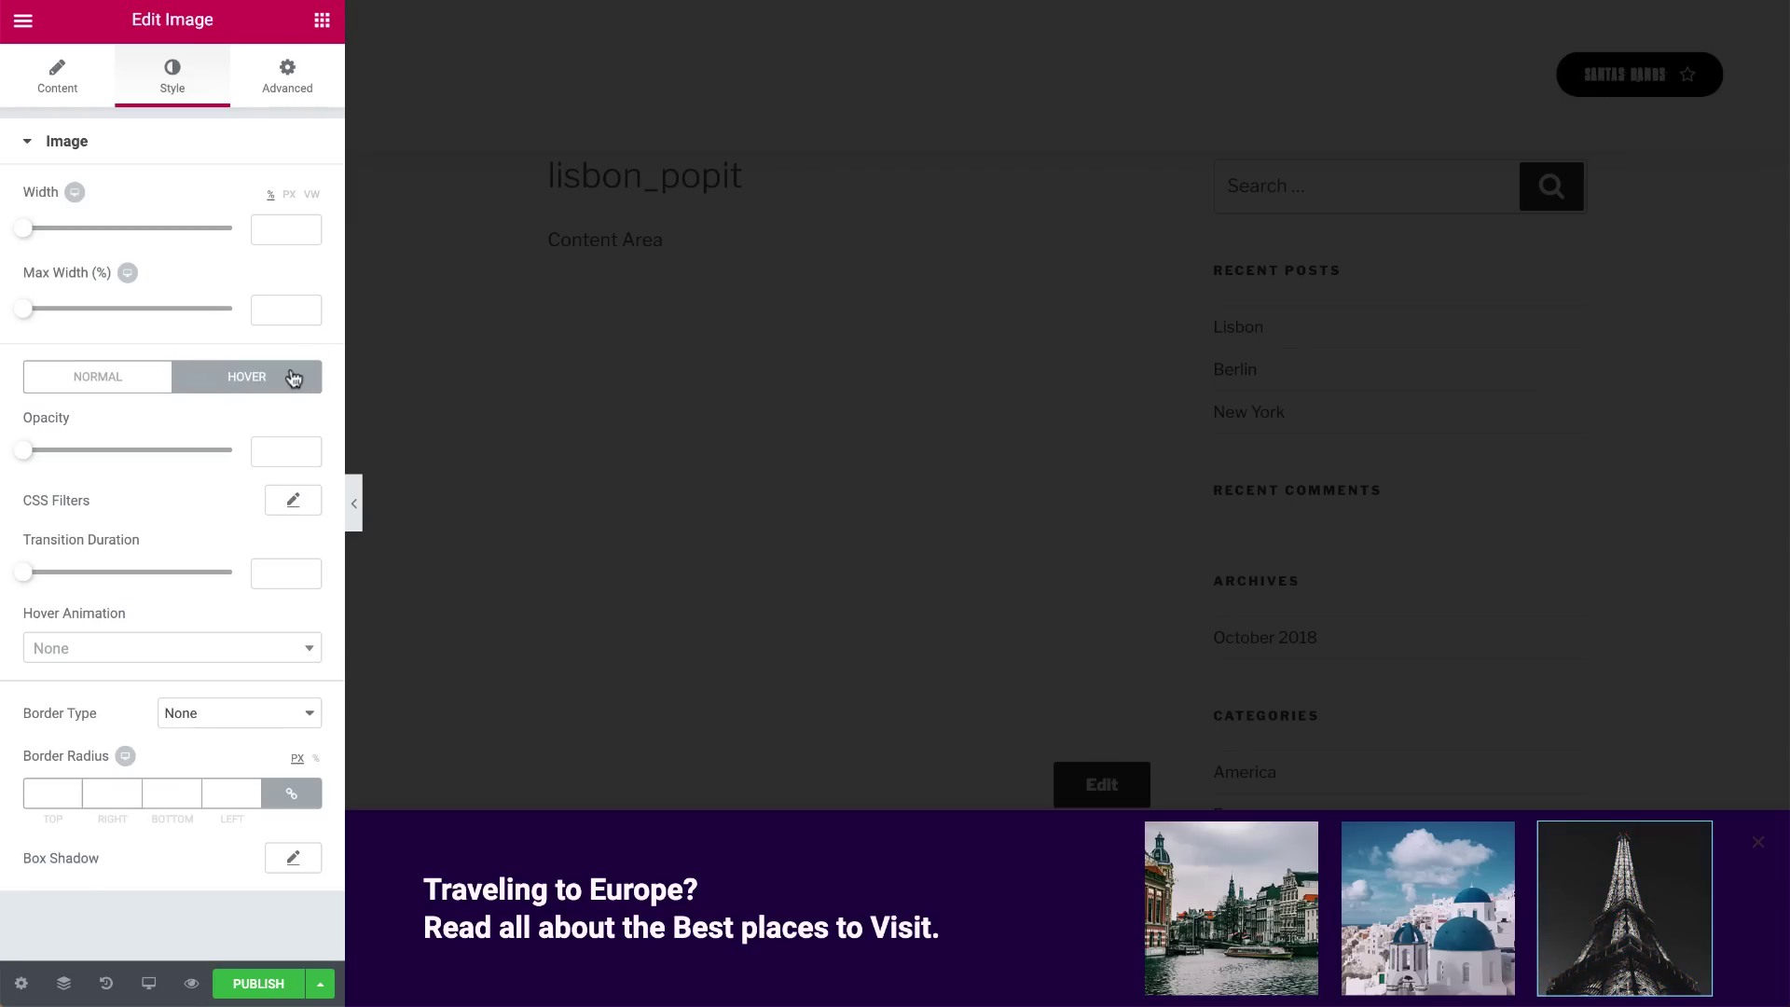
{"action": "left_click", "coordinate": [286, 503]}
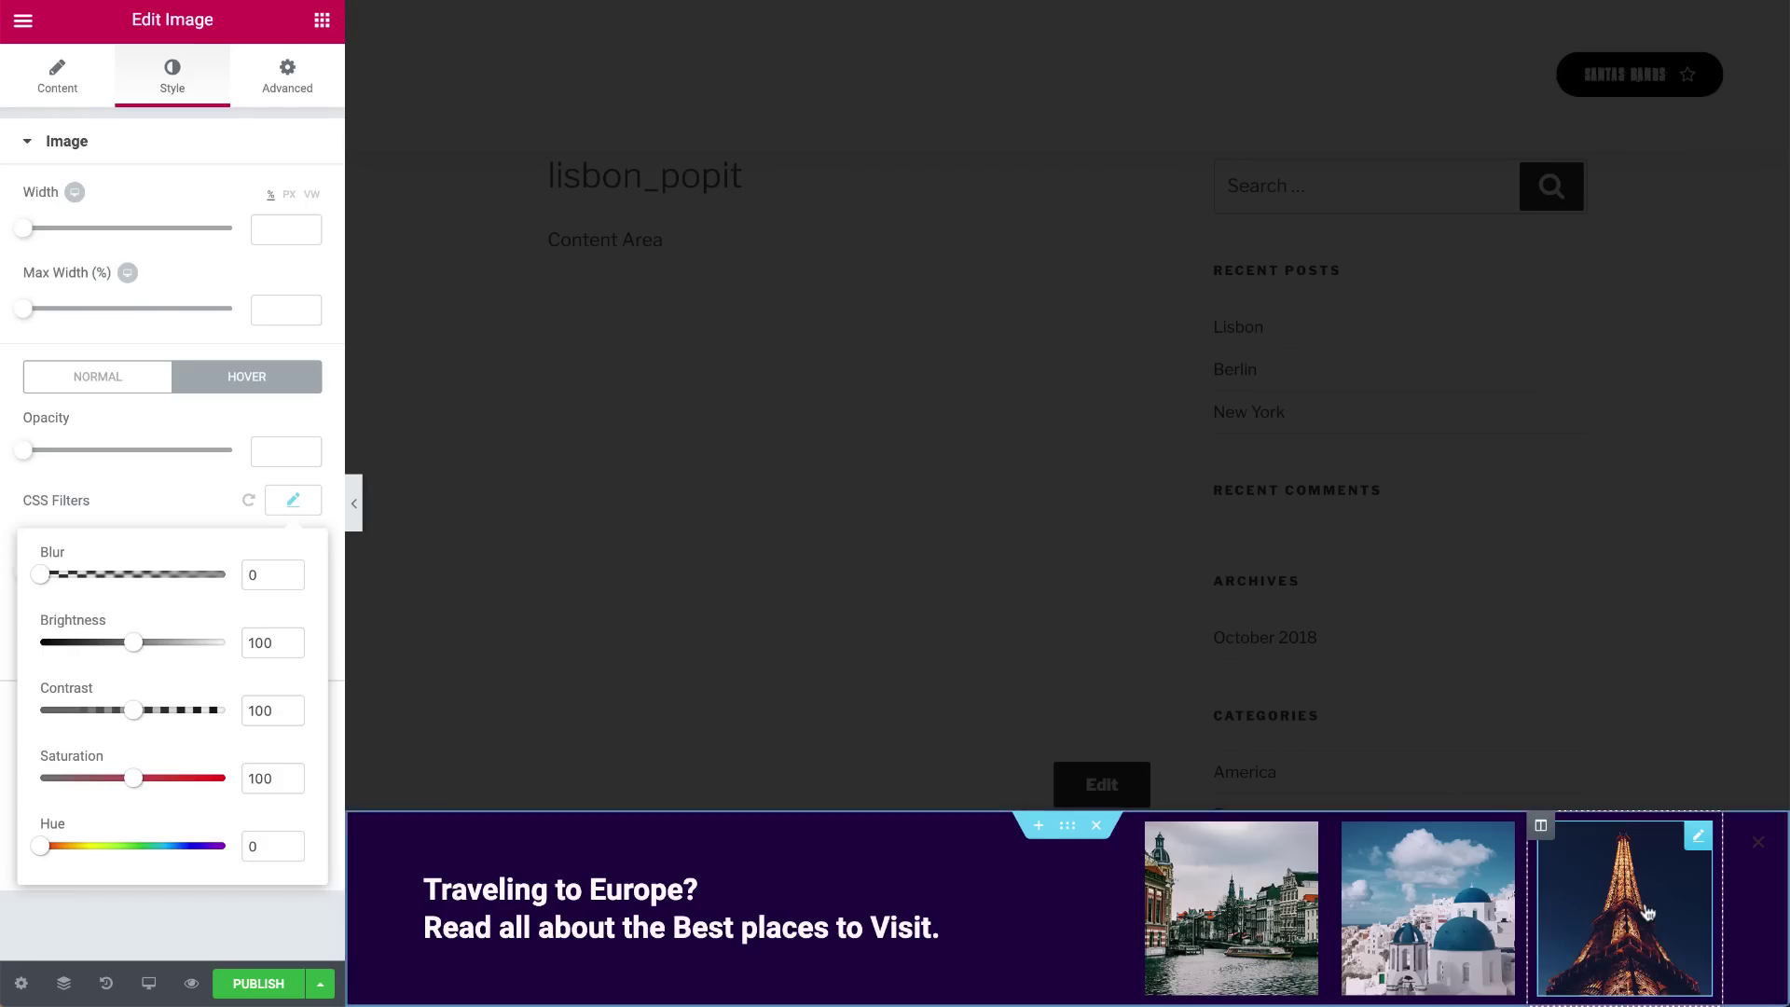
- Copy the Eiffel Tower image's grayscale styling and paste it onto the middle and left images
{"action": "right_click", "coordinate": [1563, 909]}
{"action": "left_click", "coordinate": [1593, 753]}
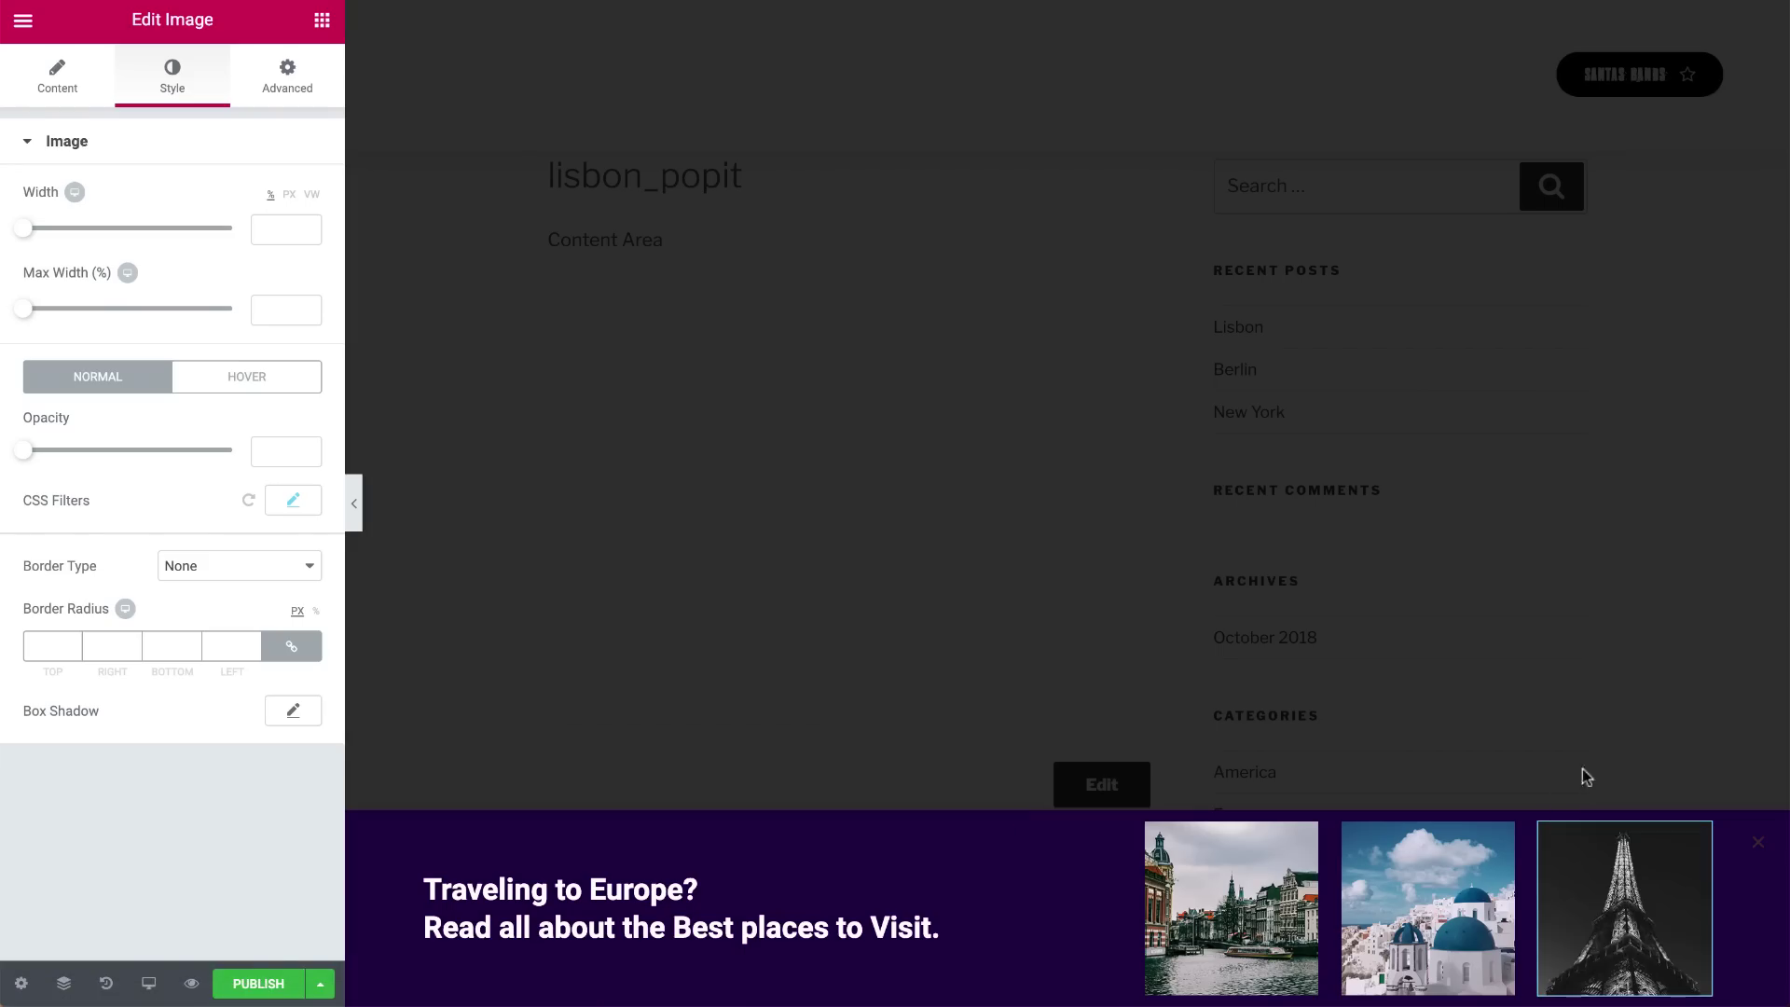
{"action": "right_click", "coordinate": [1419, 885]}
{"action": "left_click", "coordinate": [1443, 819]}
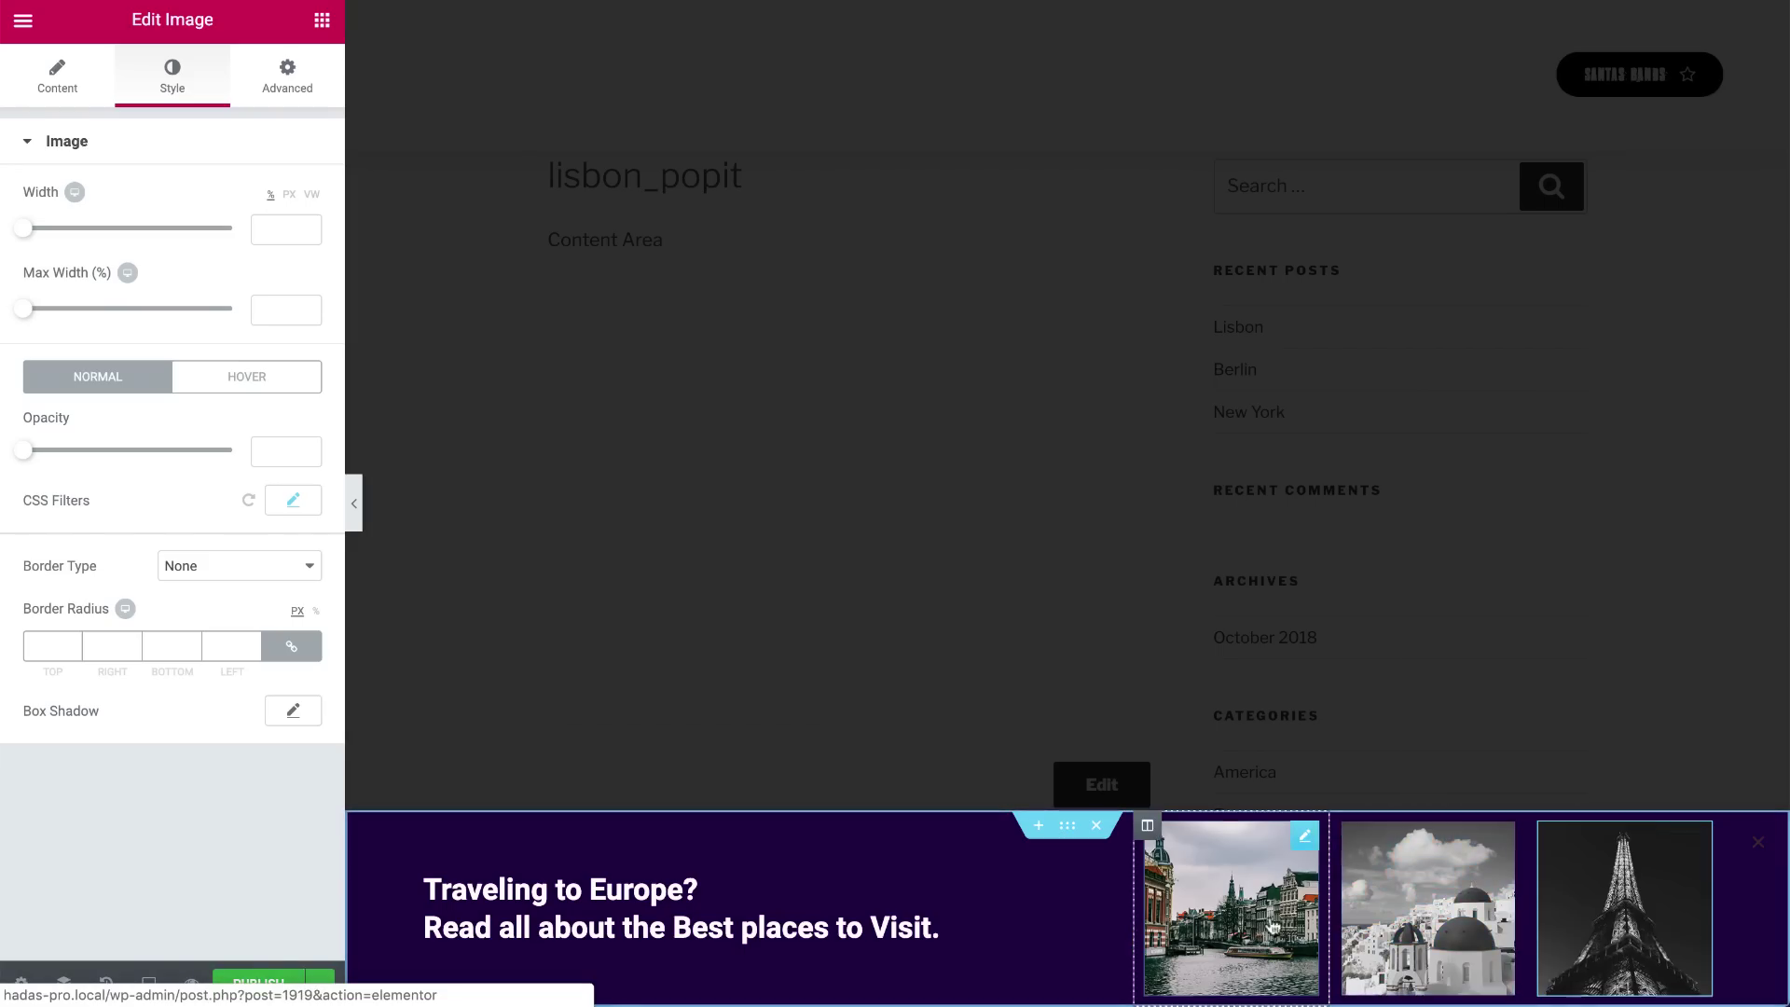
{"action": "right_click", "coordinate": [1242, 884]}
{"action": "left_click", "coordinate": [1294, 817]}
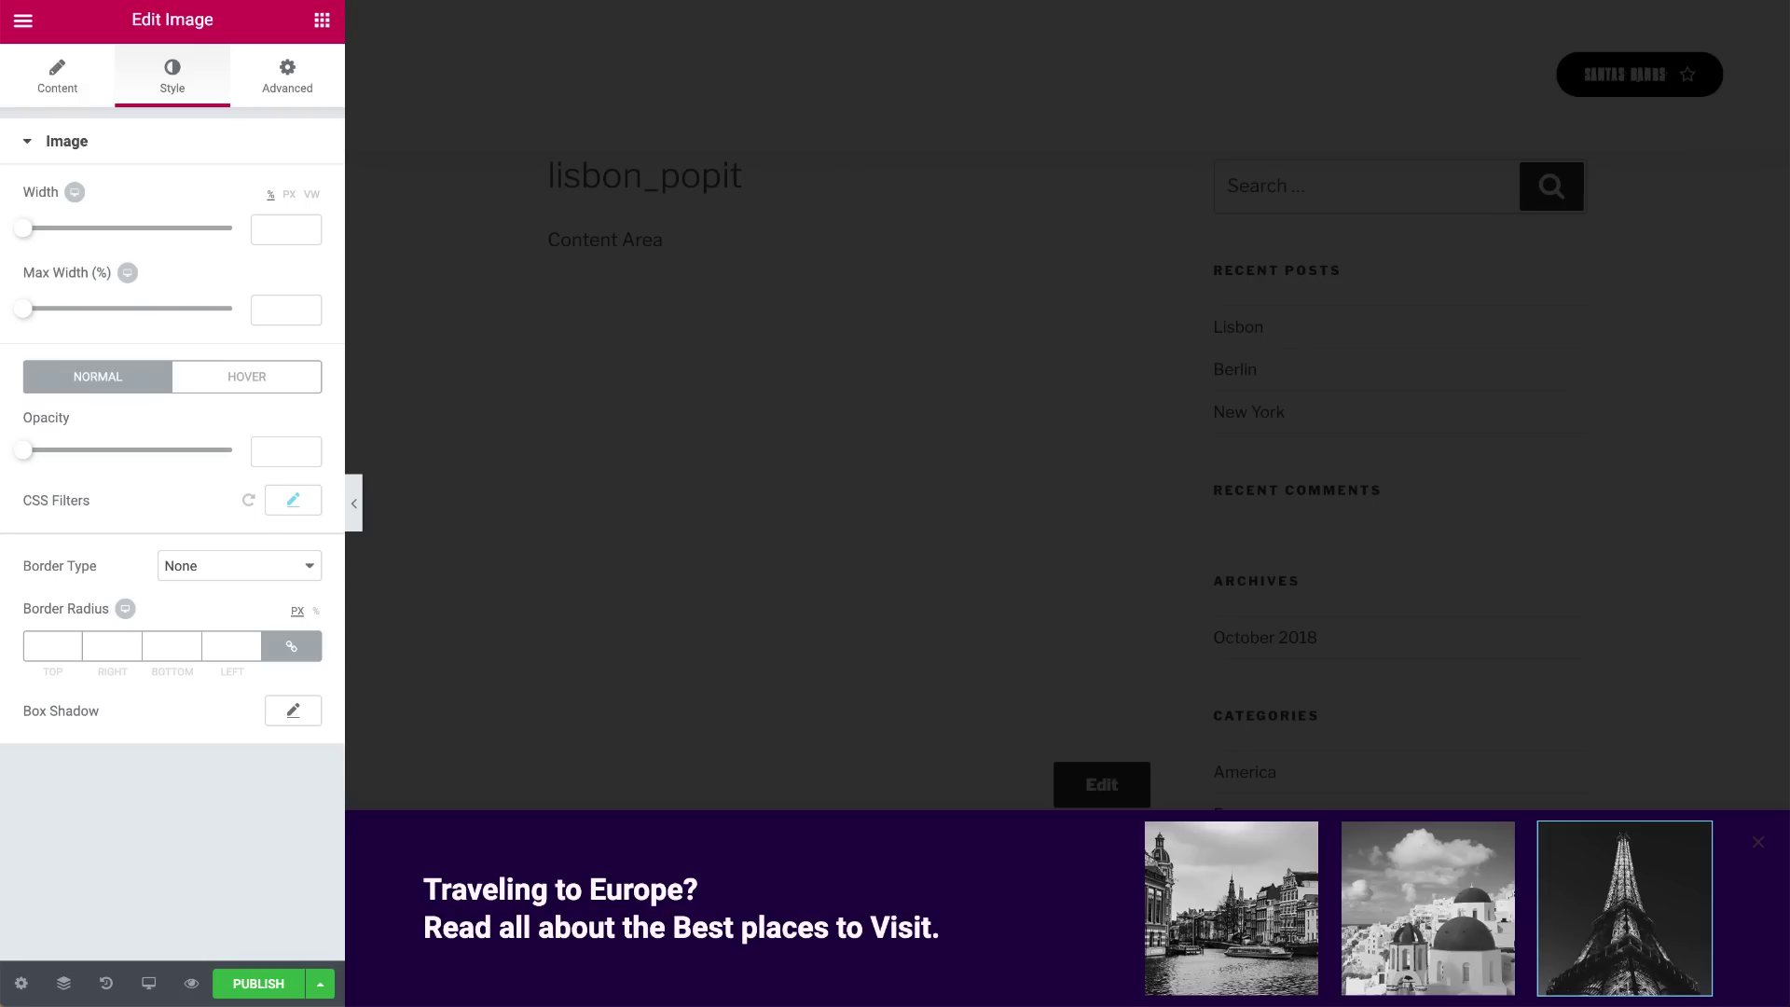
- Set the popup's entrance animation to Slide In Up and hide the overlay
{"action": "left_click", "coordinate": [18, 986]}
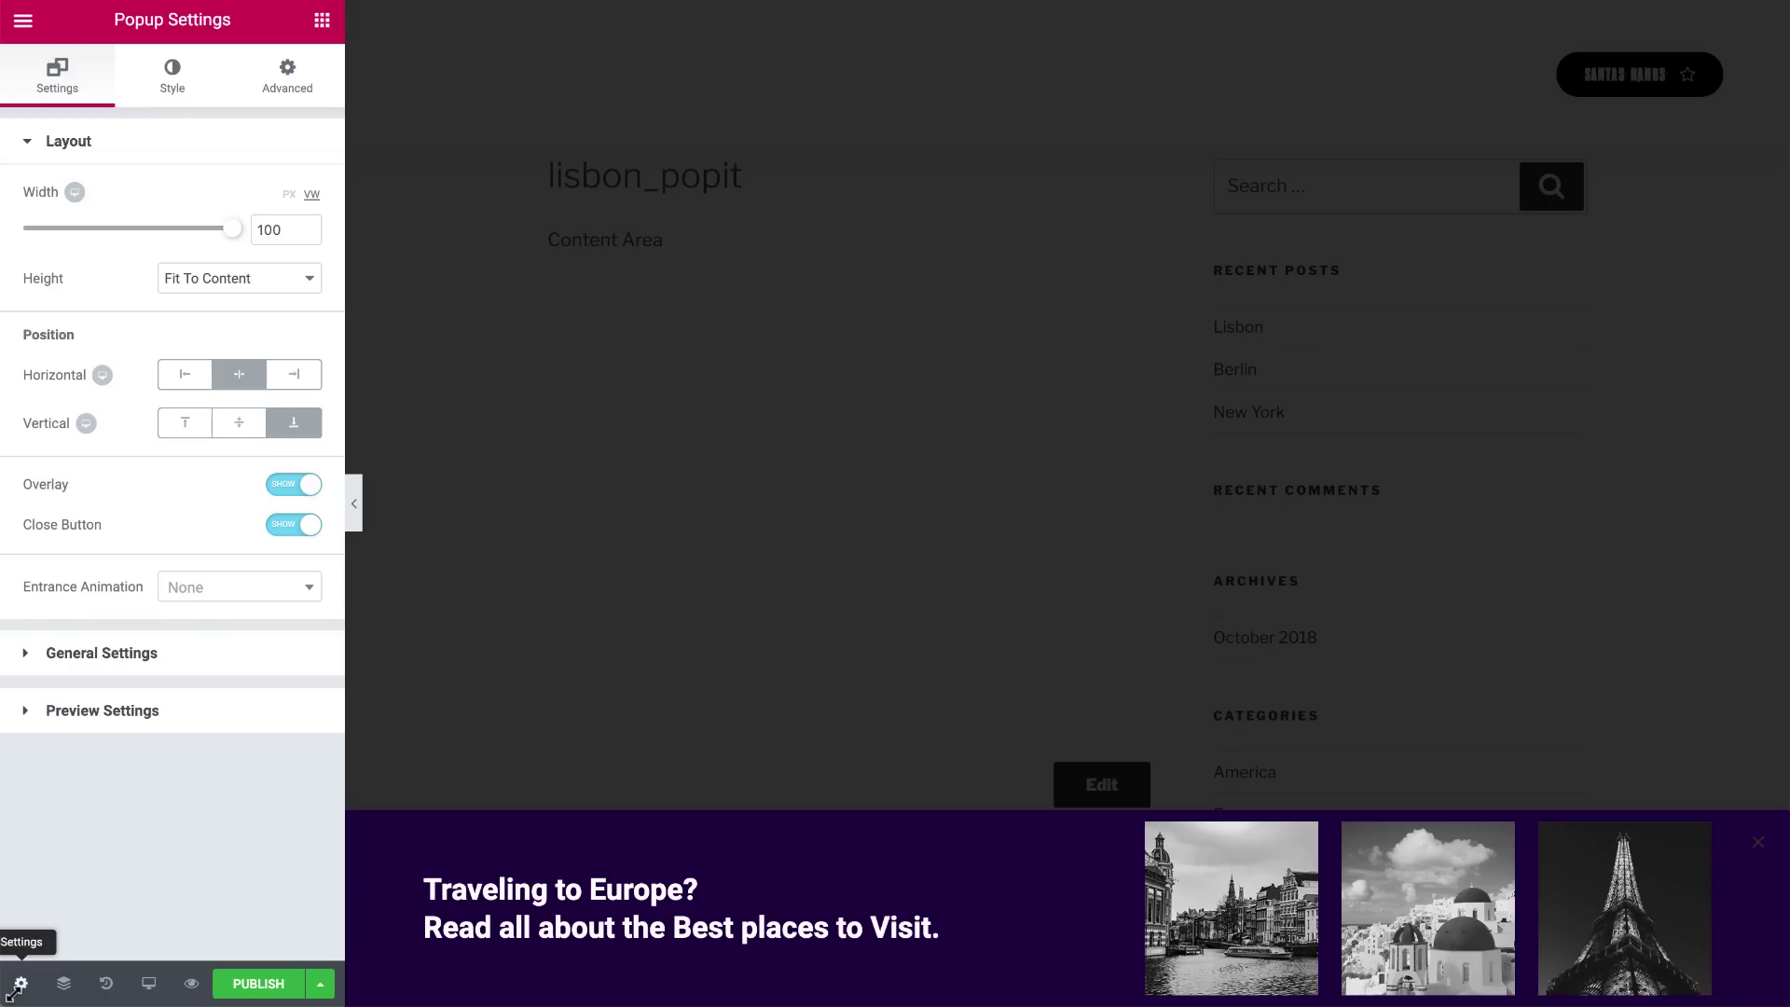
{"action": "left_click", "coordinate": [231, 585]}
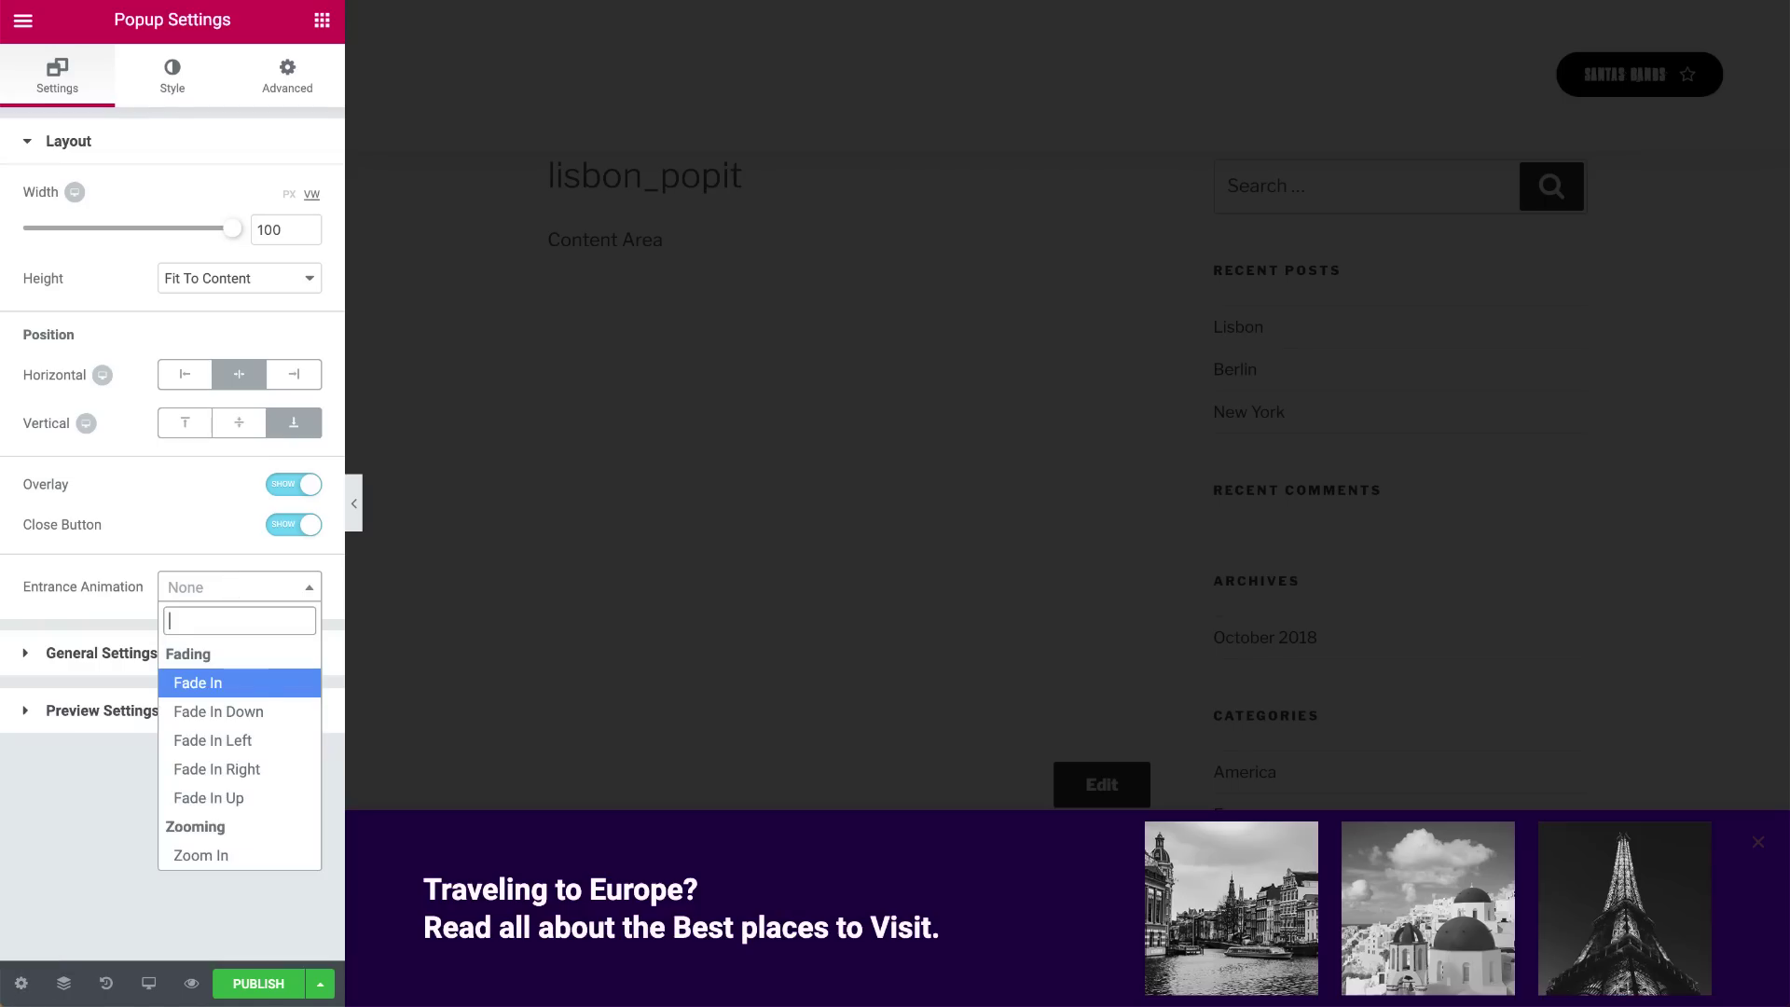
{"action": "type", "text": "slide"}
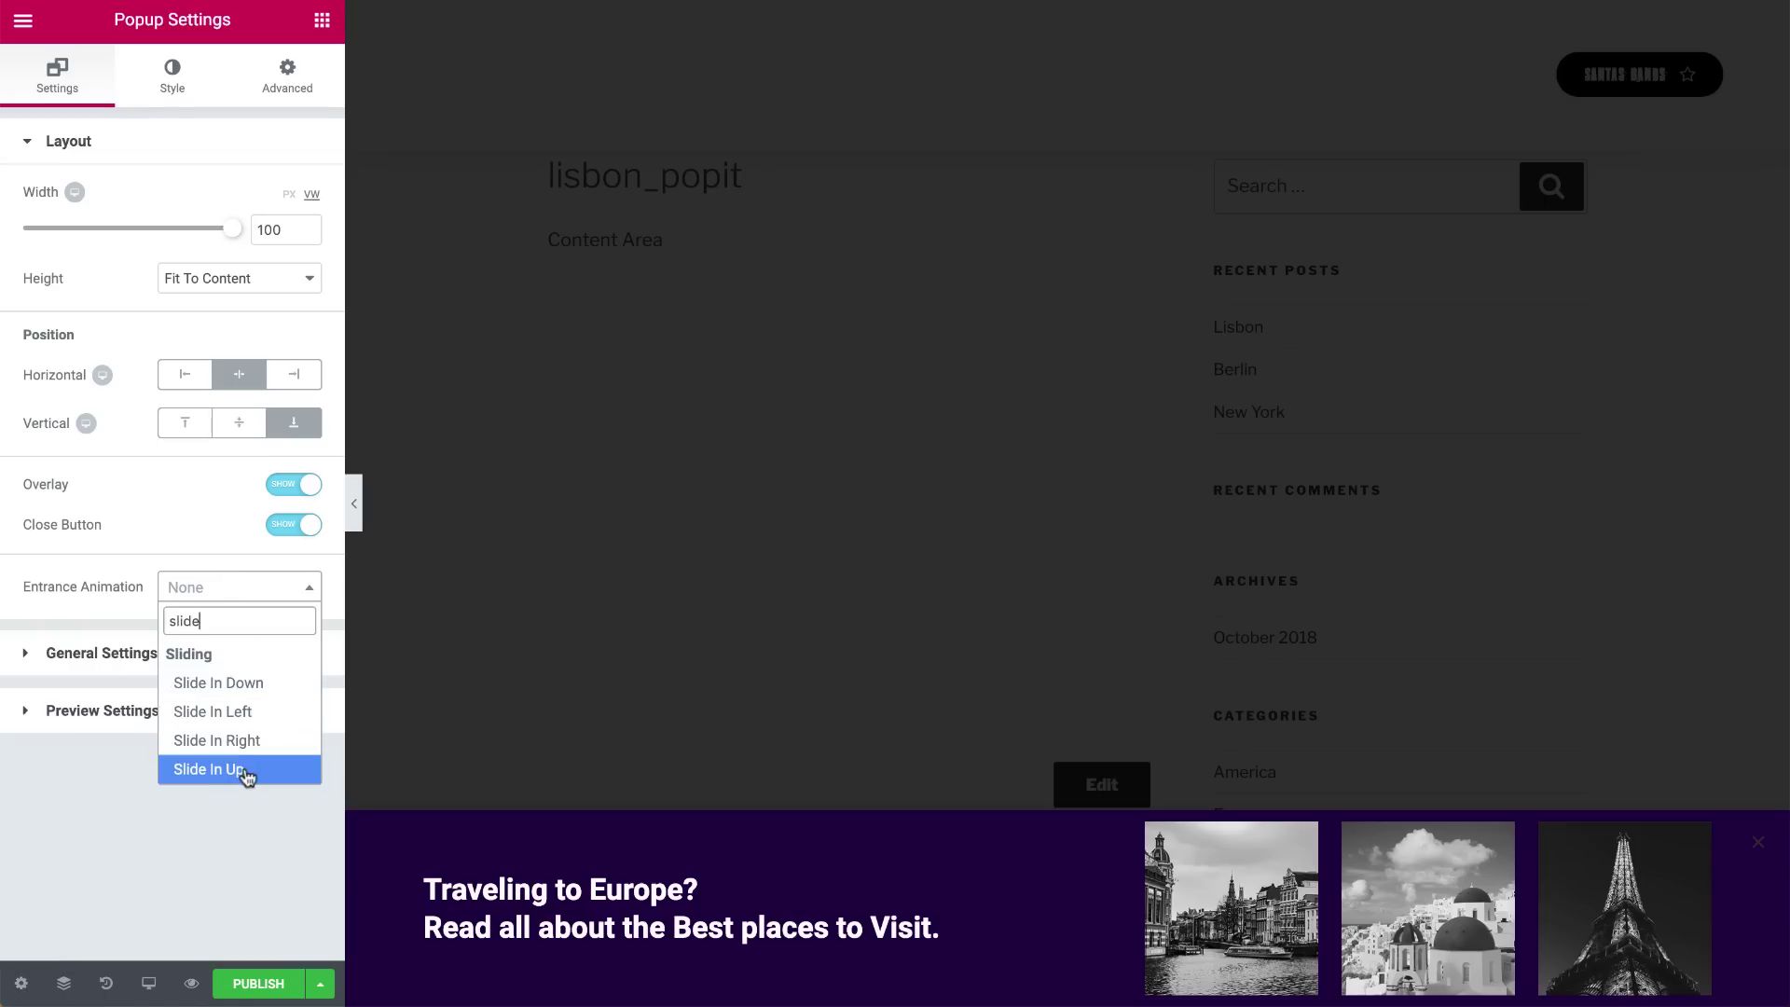
{"action": "left_click", "coordinate": [244, 770]}
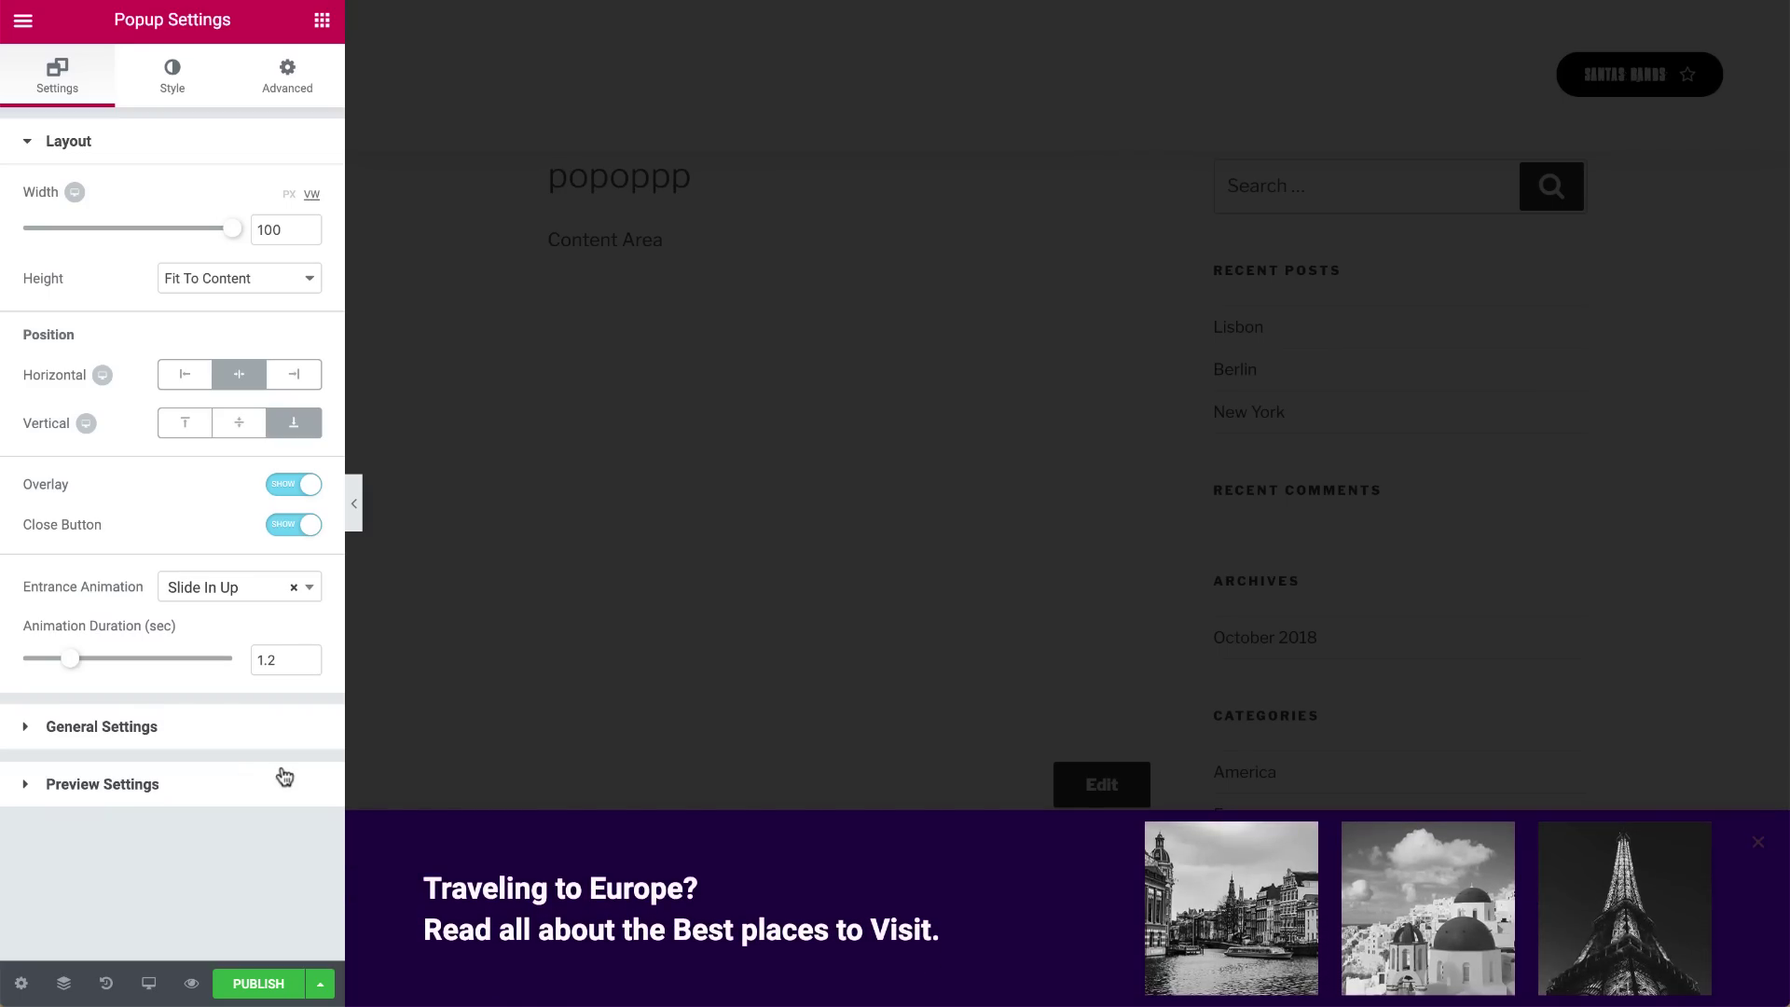
{"action": "left_click", "coordinate": [285, 484]}
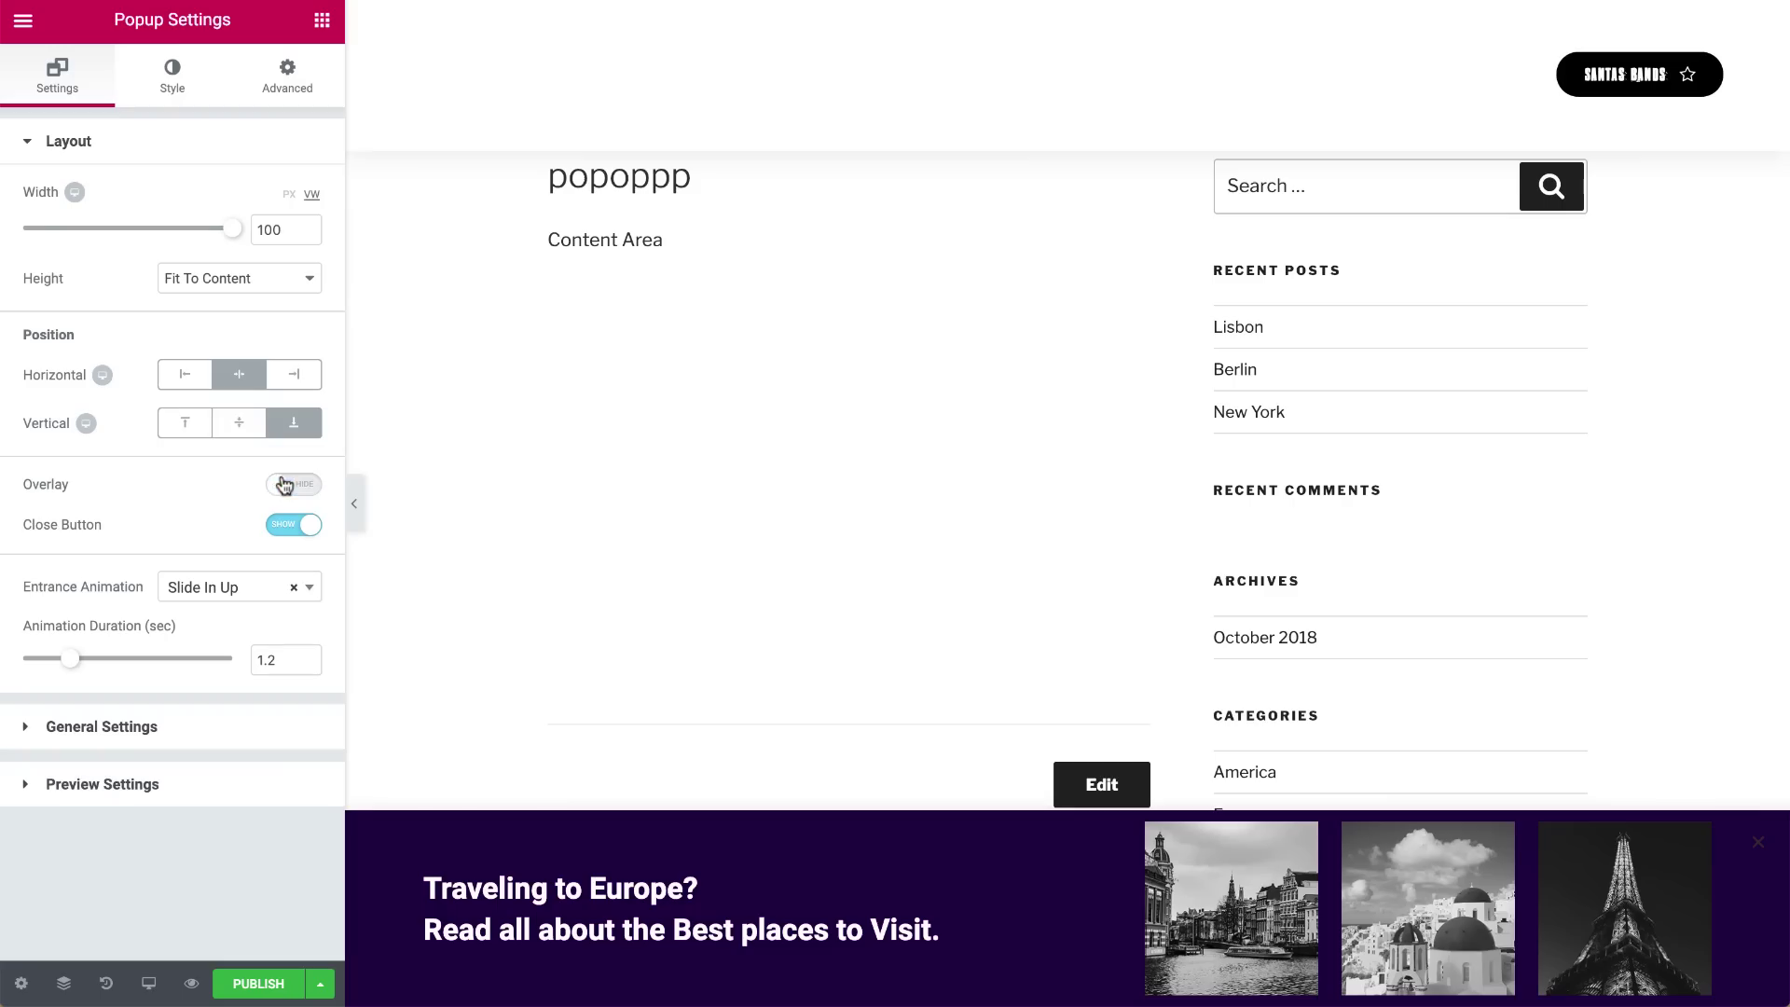
- Publish with the display condition Include > Singular > Pages > Lisbon_blog, then continue to Triggers
{"action": "left_click", "coordinate": [276, 988]}
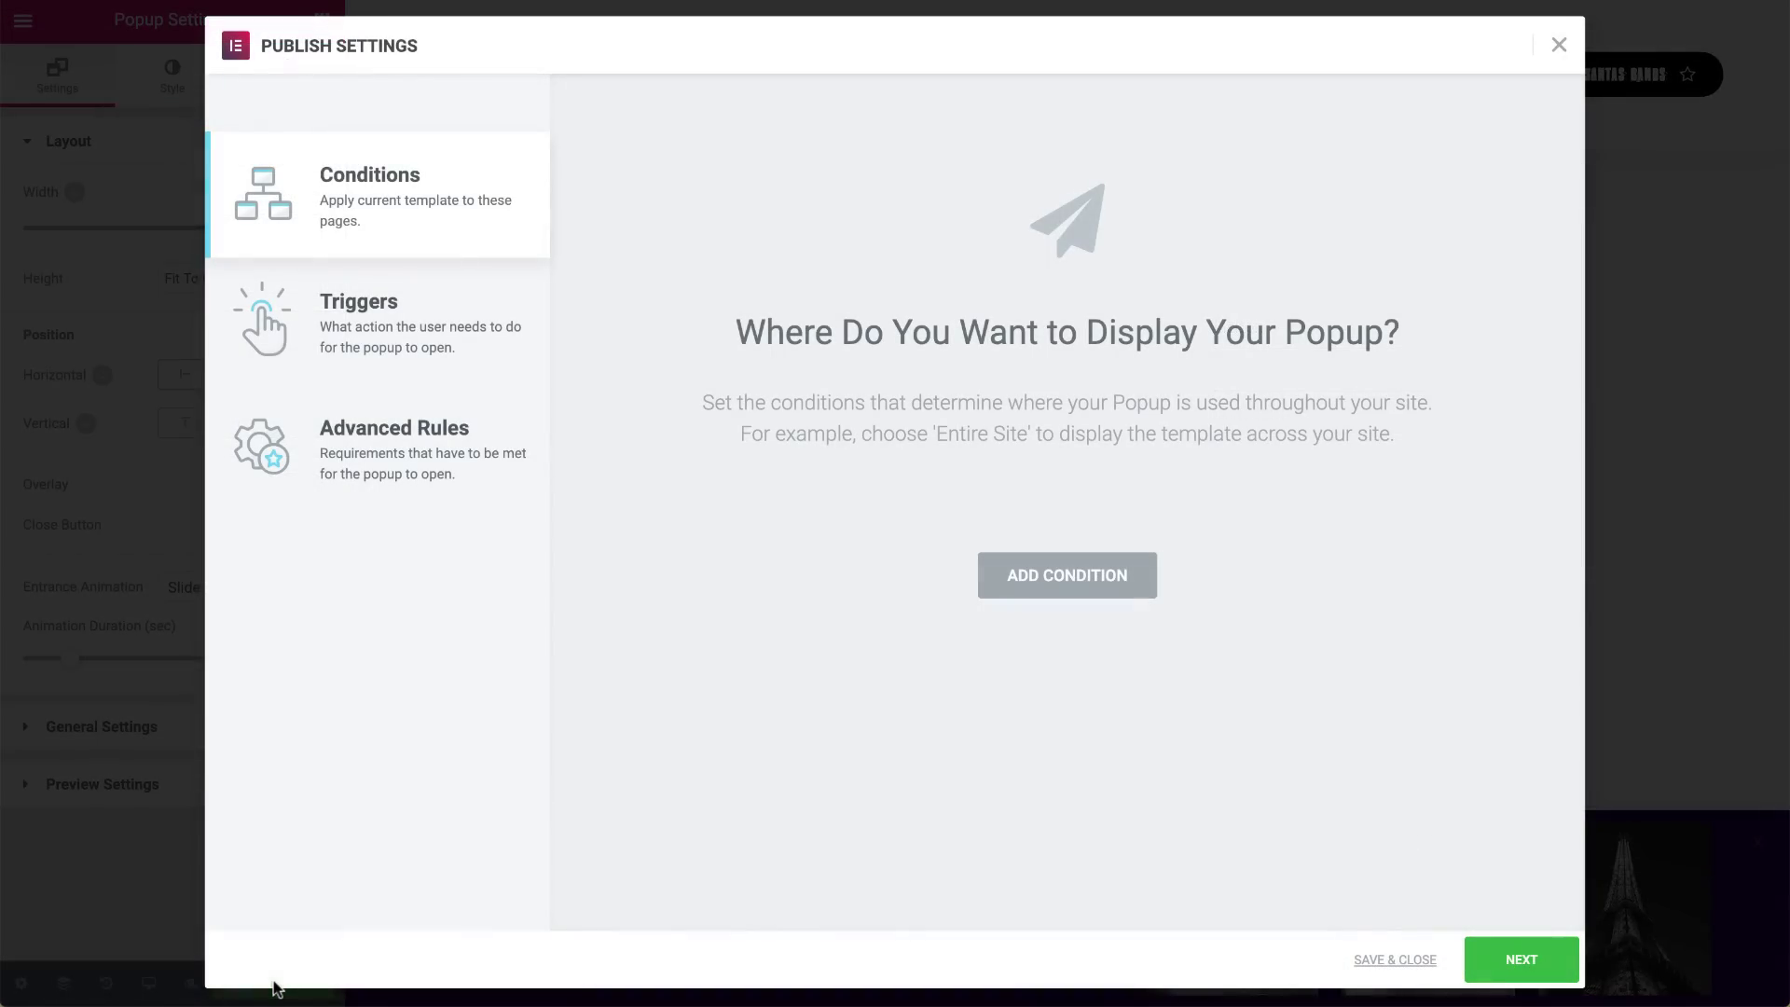
{"action": "left_click", "coordinate": [1005, 590]}
{"action": "left_click", "coordinate": [1022, 541]}
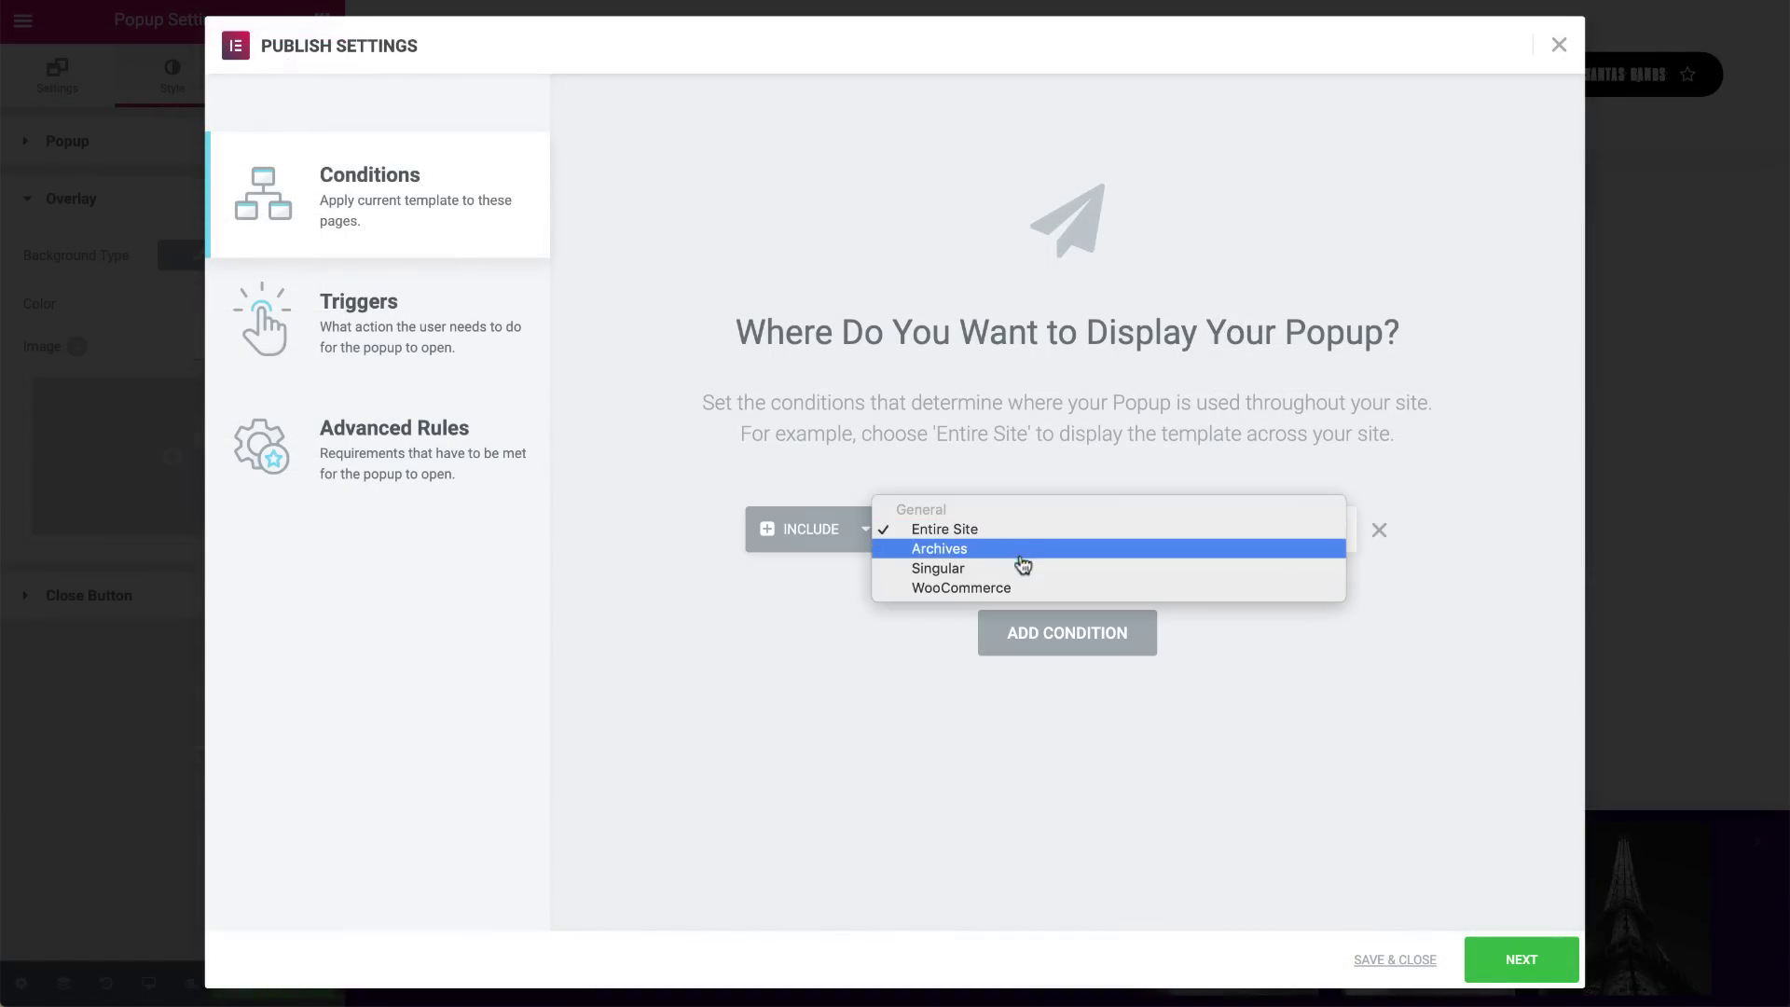
{"action": "left_click", "coordinate": [1023, 568]}
{"action": "left_click", "coordinate": [1166, 530]}
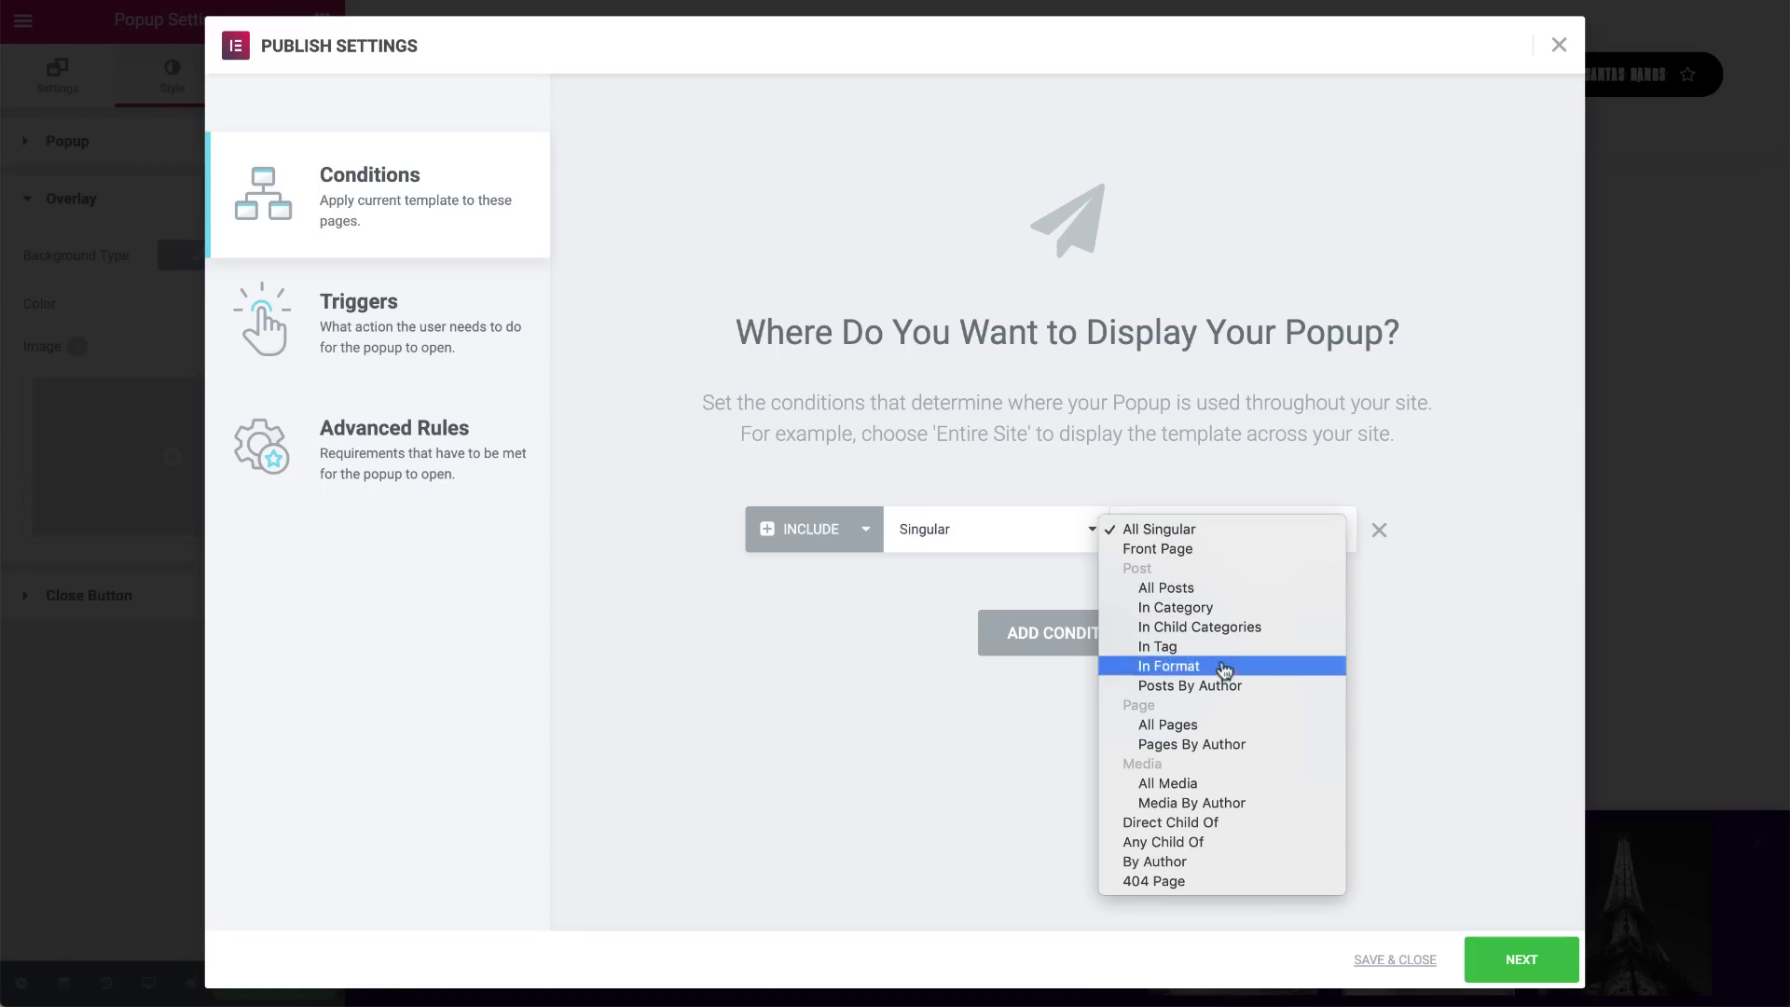
{"action": "left_click", "coordinate": [1220, 727]}
{"action": "left_click", "coordinate": [1280, 529]}
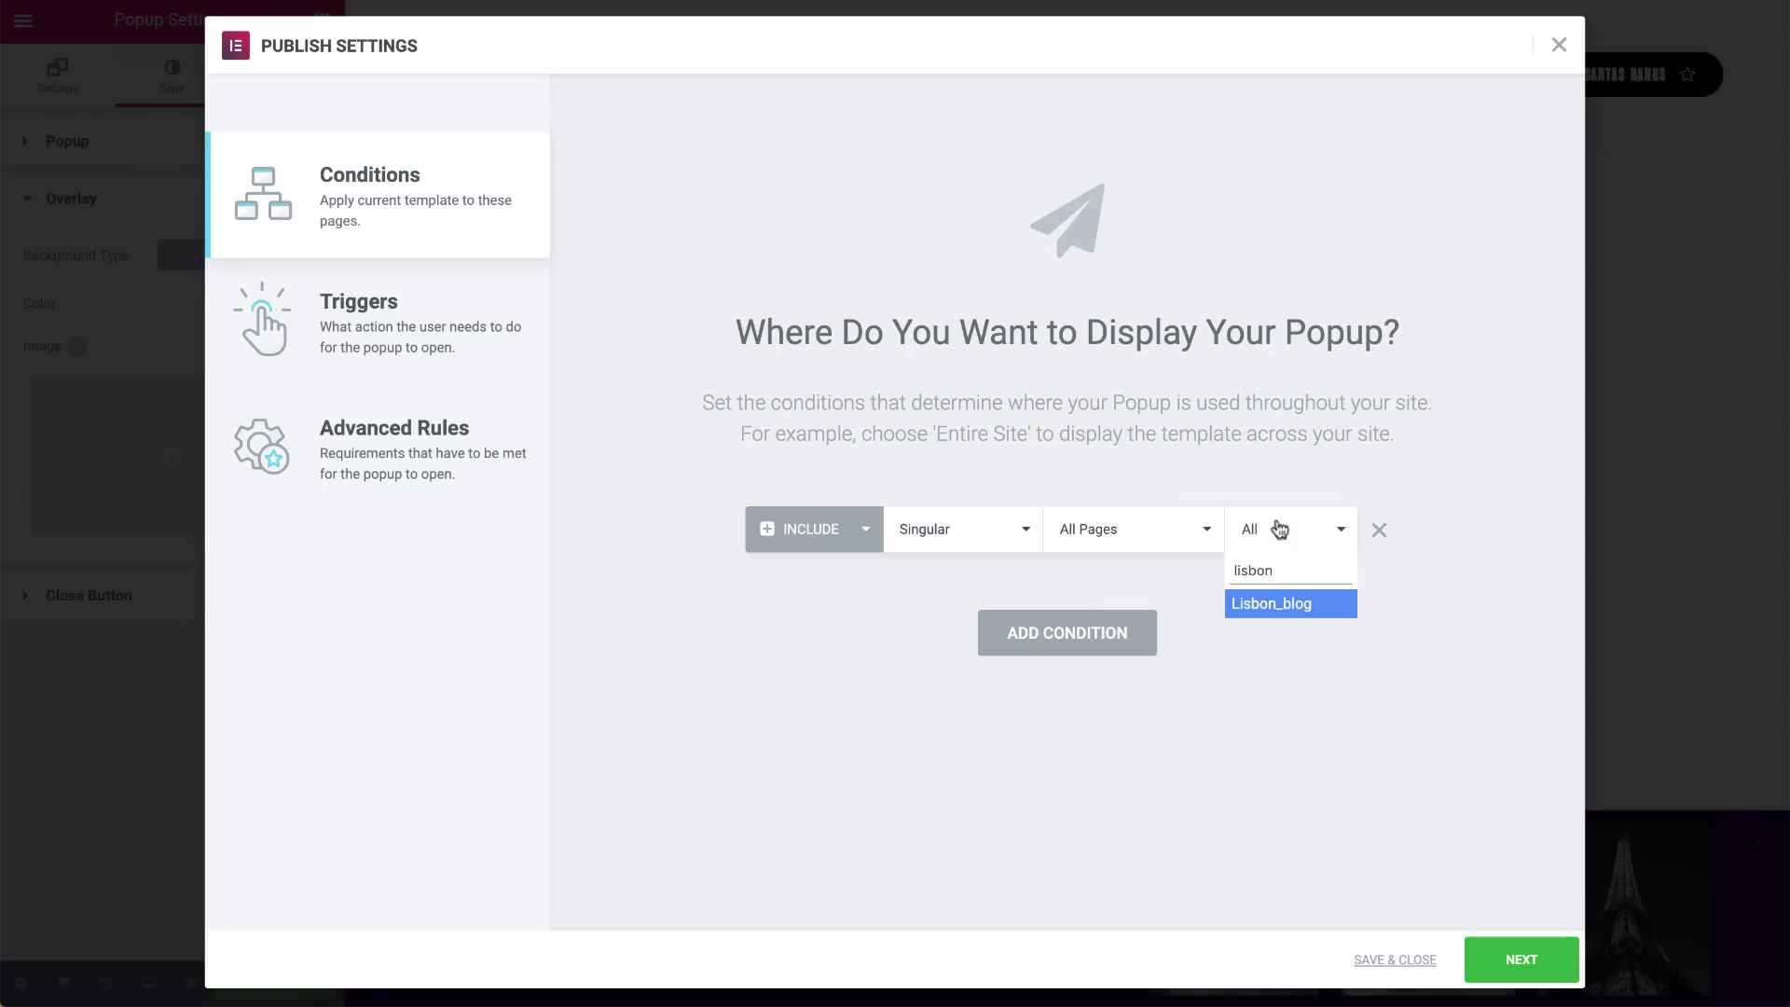
{"action": "left_click", "coordinate": [1298, 604]}
{"action": "left_click", "coordinate": [1525, 957]}
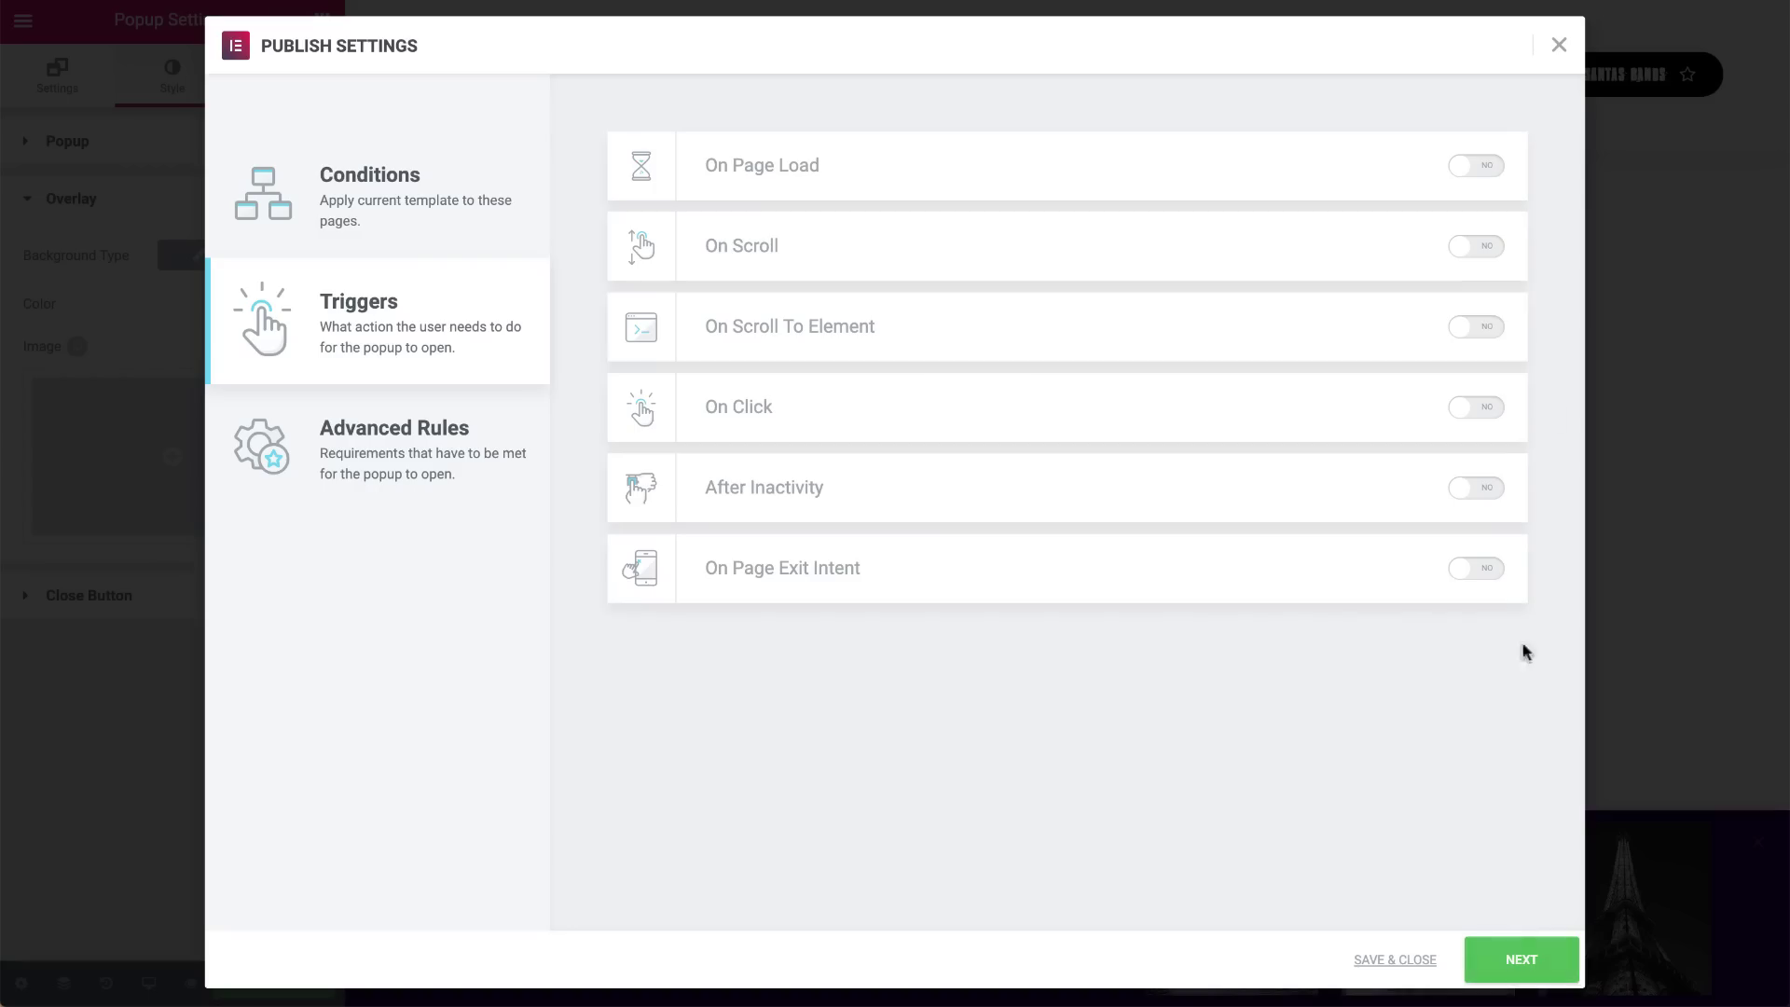
- Enable the On Scroll To Element trigger with selector '.popit', then save and close
{"action": "left_click", "coordinate": [1466, 333]}
{"action": "left_click", "coordinate": [1138, 329]}
{"action": "type", "text": ".po"}
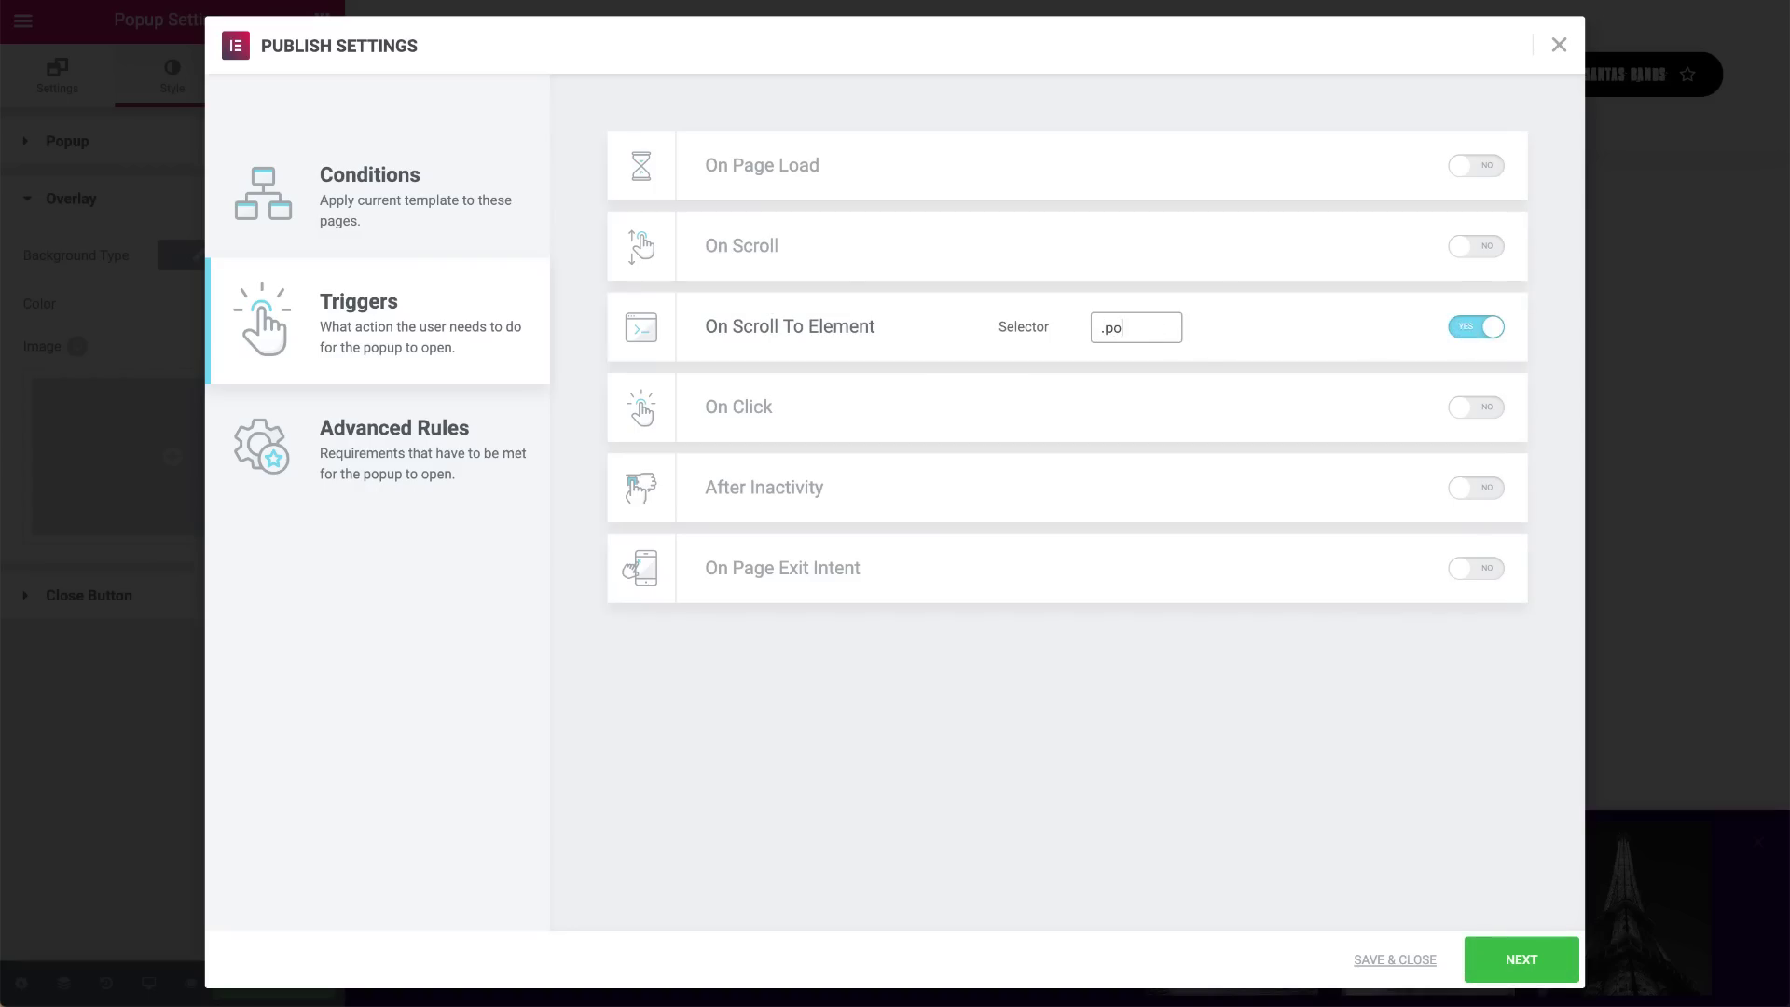
{"action": "type", "text": "pit"}
{"action": "left_click", "coordinate": [1515, 963]}
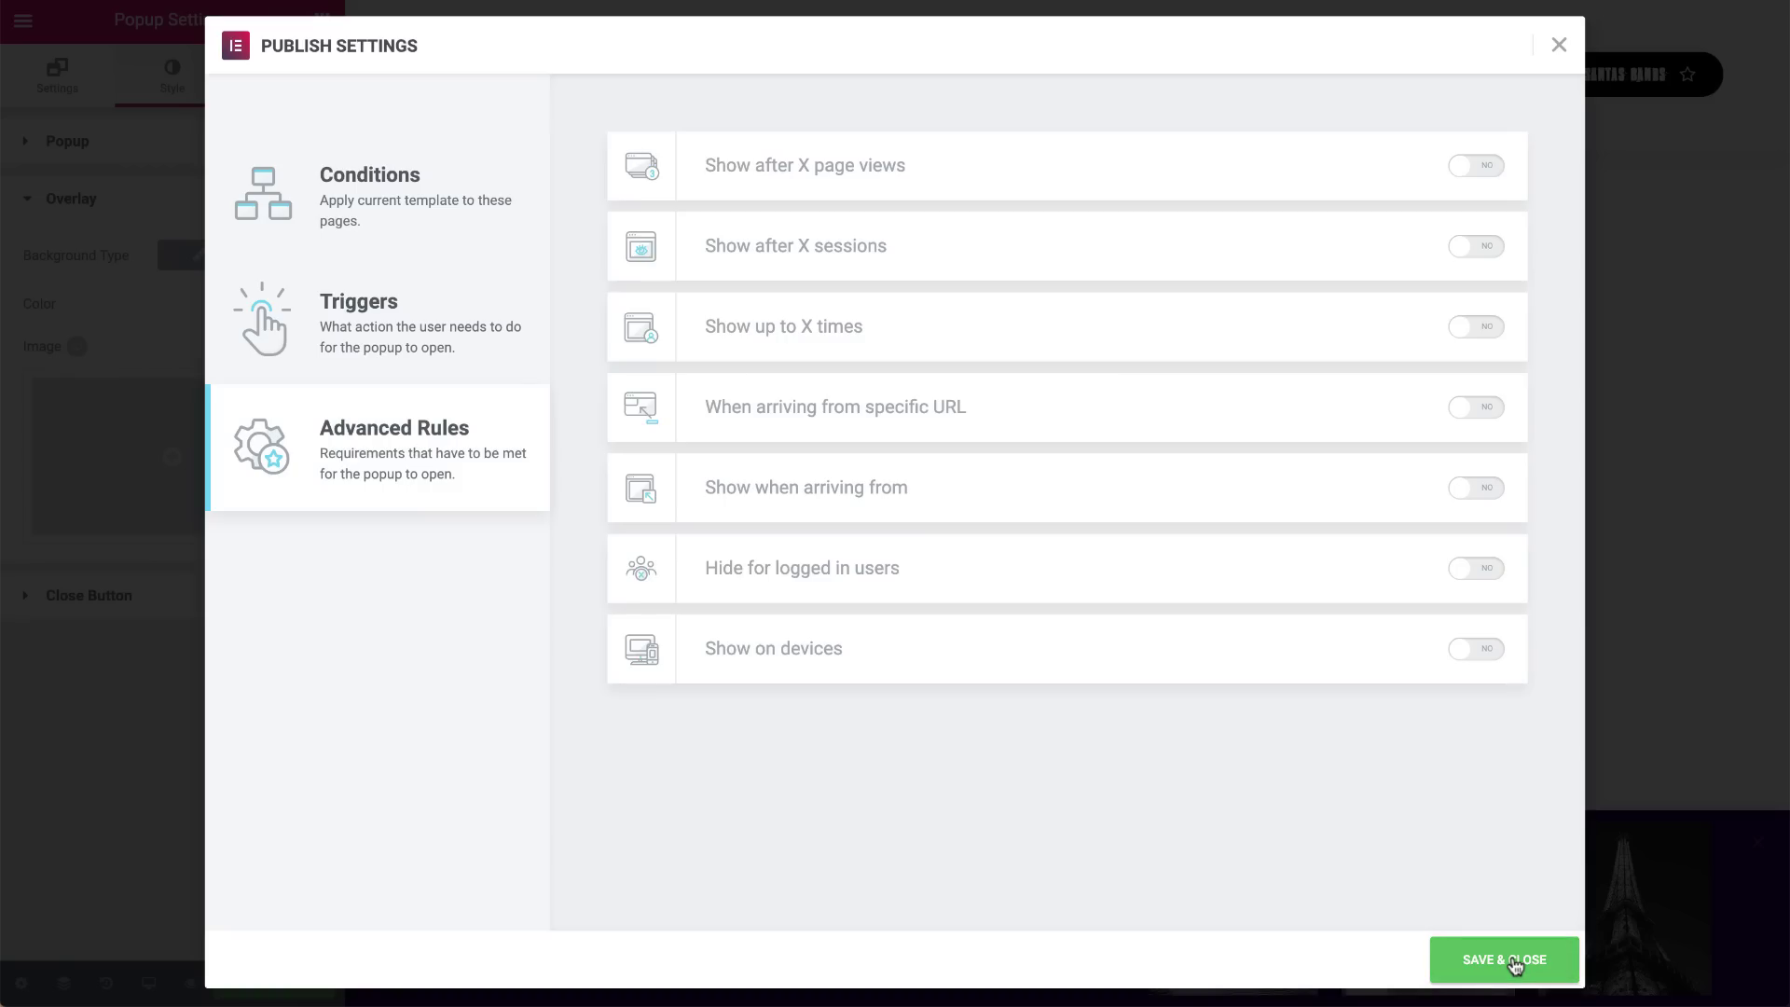
{"action": "left_click", "coordinate": [1515, 963]}
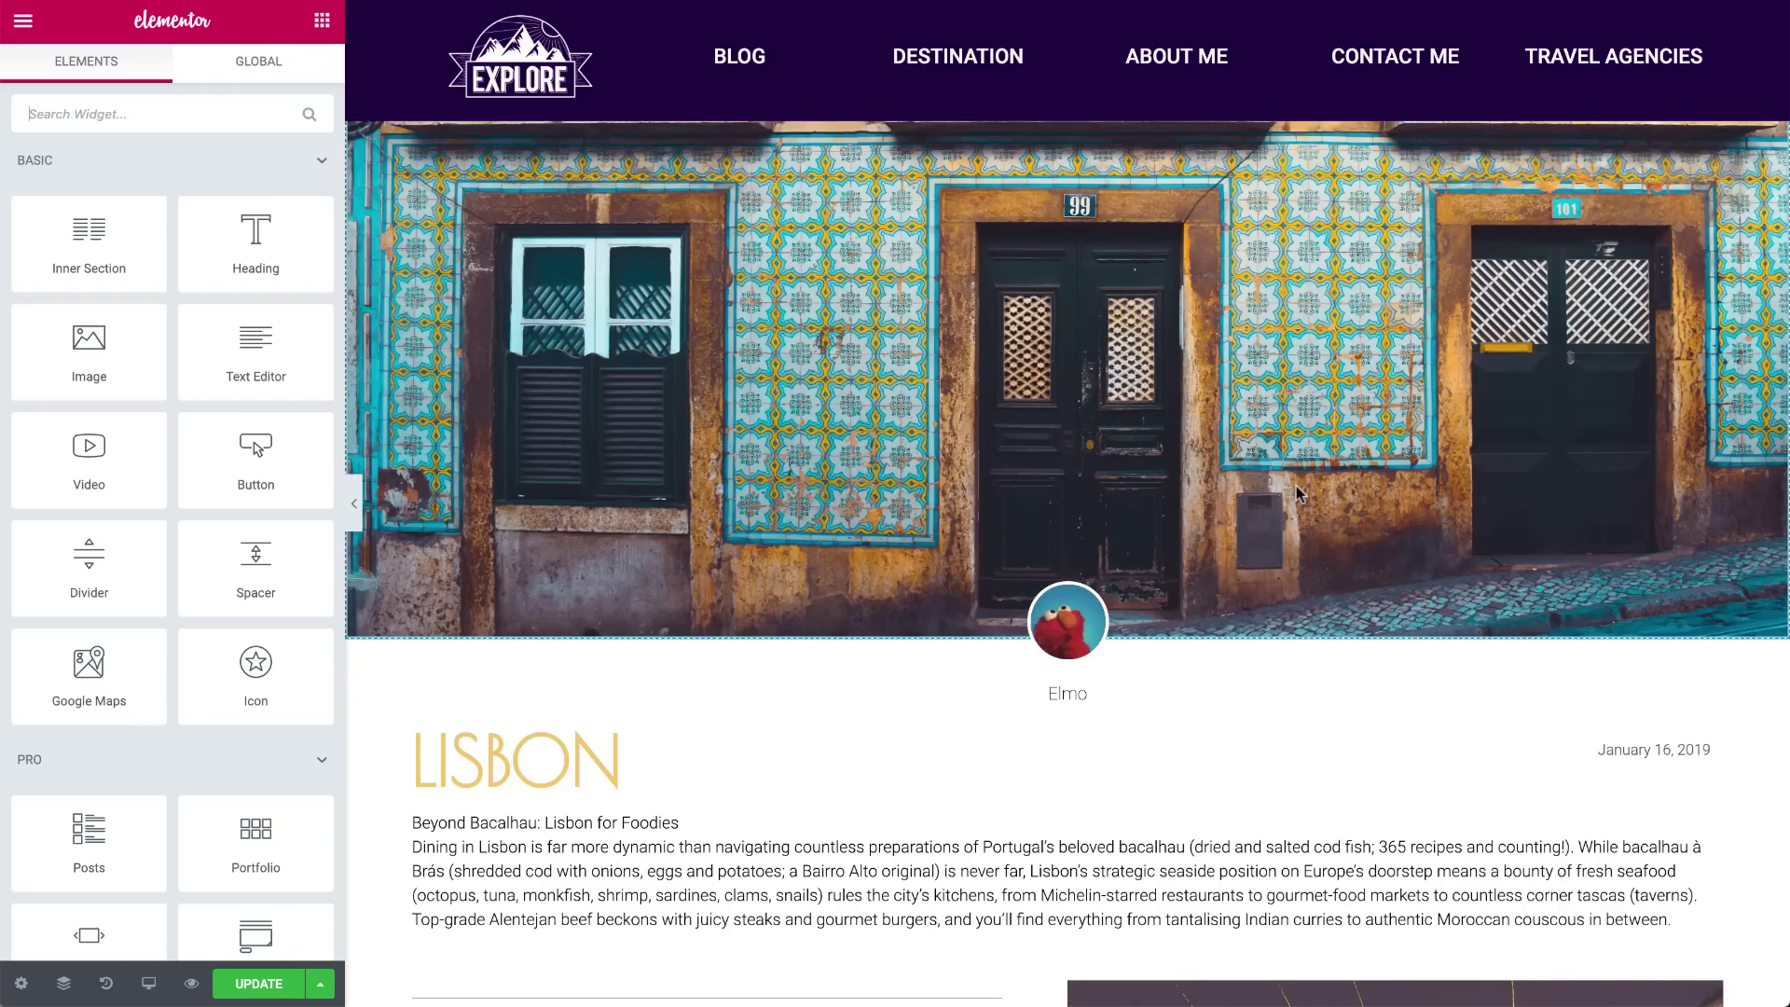
- Add CSS class 'popit' to the Share the love section and update the Lisbon post
{"action": "scroll", "coordinate": [1300, 493], "scroll_direction": "down", "scroll_amount": 10}
{"action": "scroll", "coordinate": [1301, 493], "scroll_direction": "down", "scroll_amount": 17}
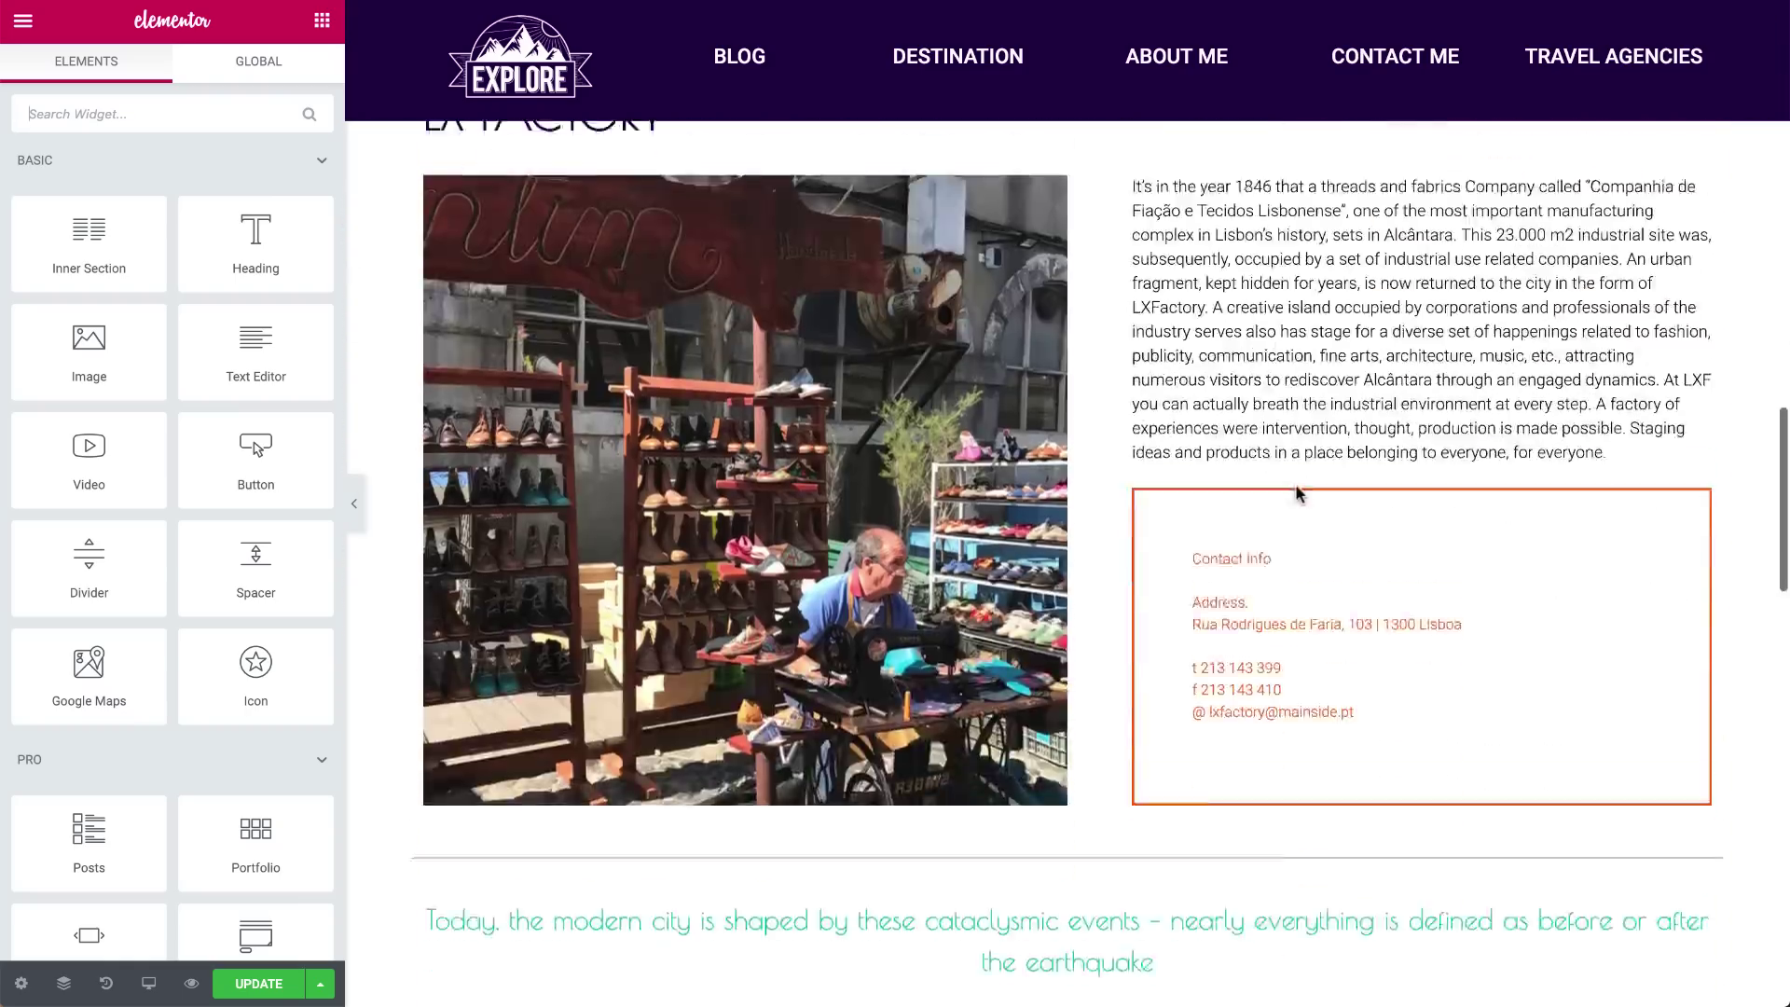
{"action": "scroll", "coordinate": [1301, 492], "scroll_direction": "down", "scroll_amount": 10}
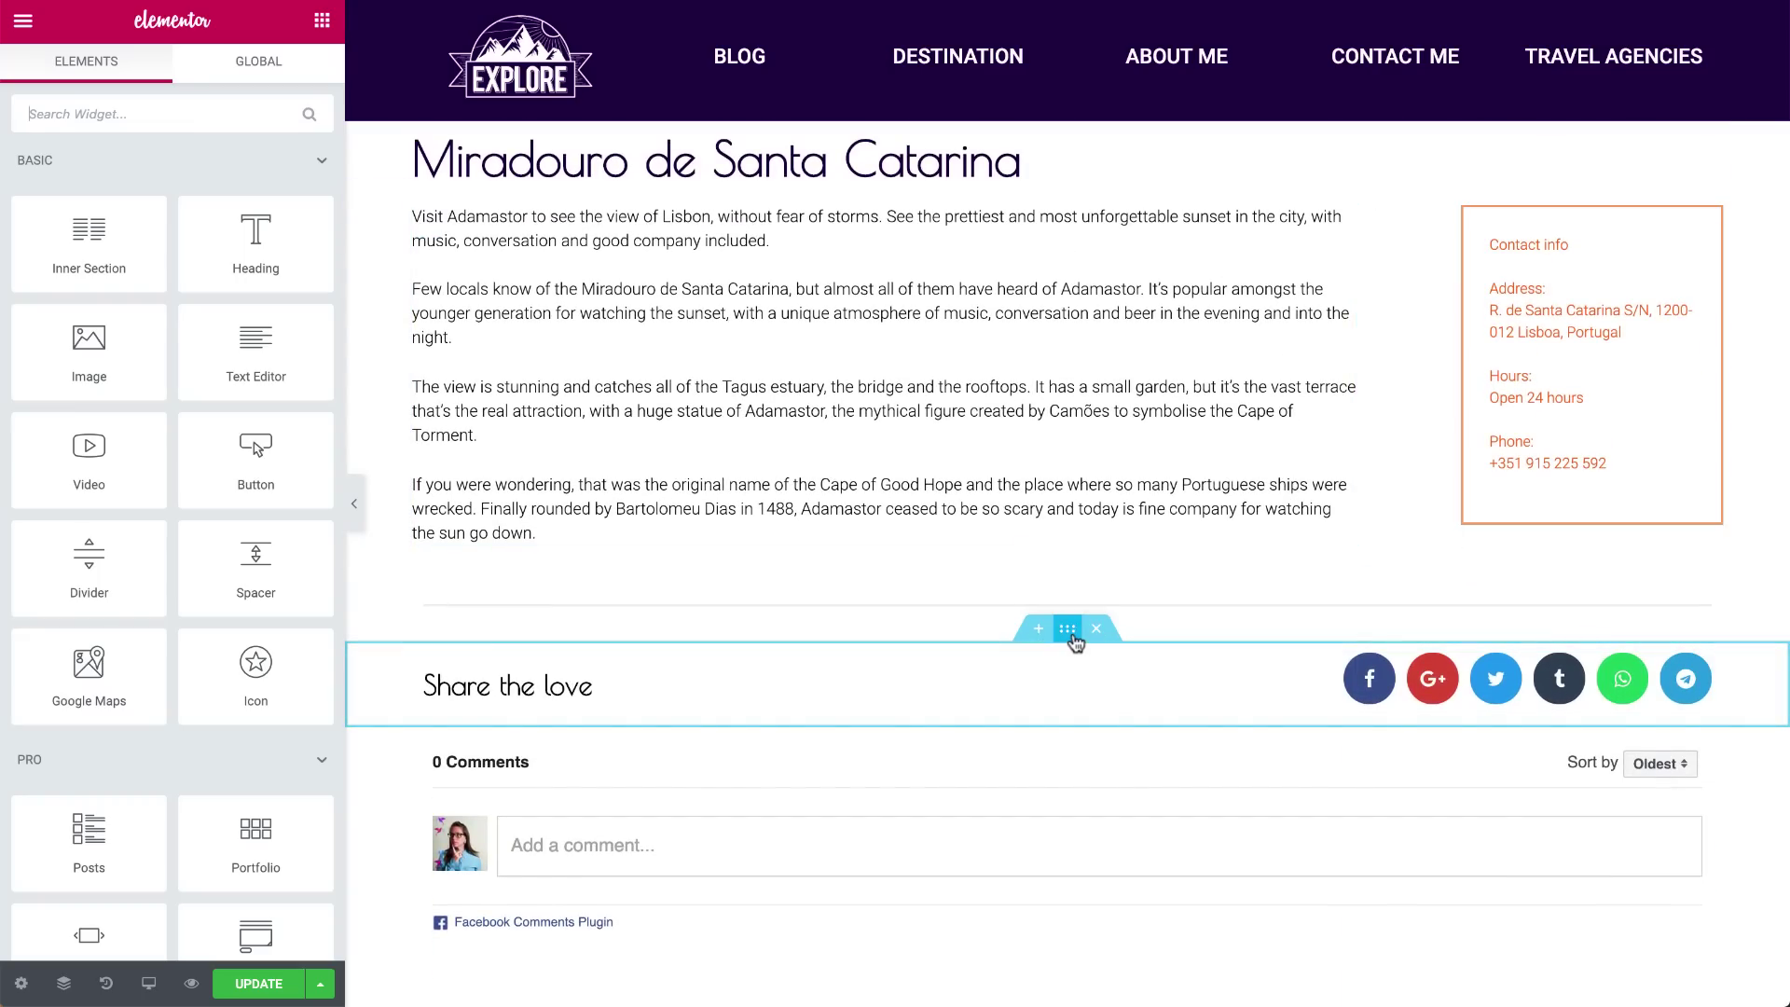
{"action": "left_click", "coordinate": [1072, 636]}
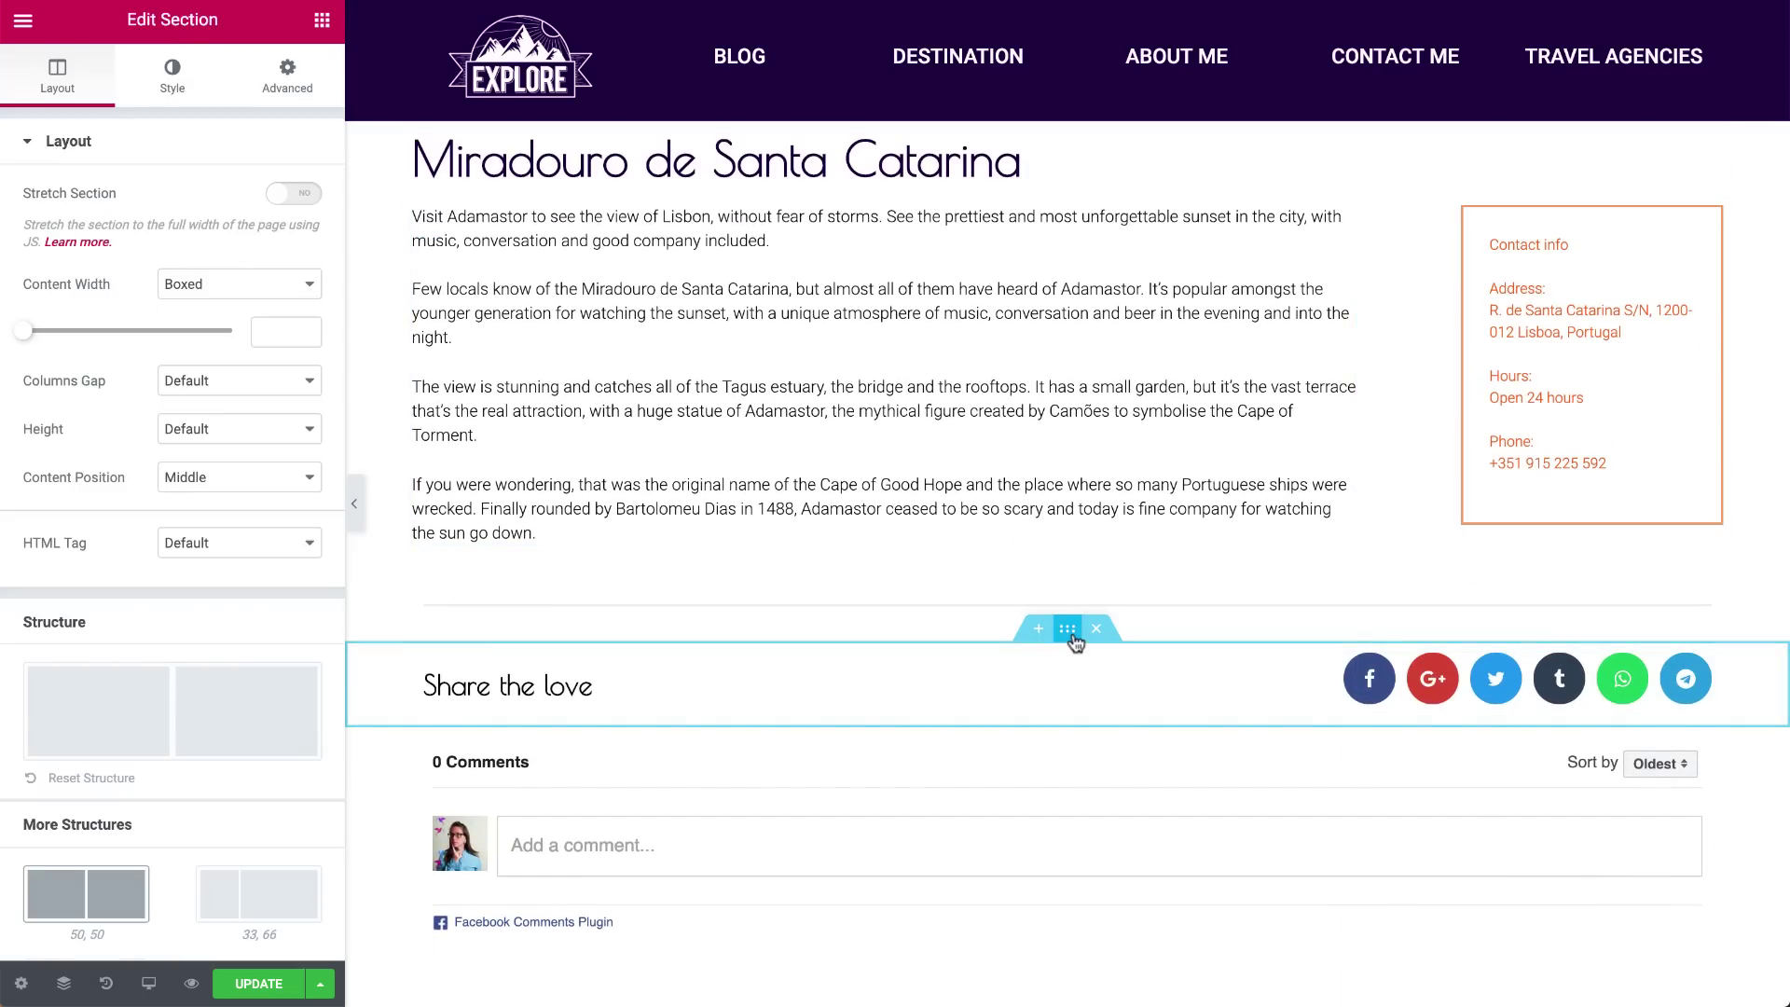
{"action": "left_click", "coordinate": [287, 80]}
{"action": "left_click", "coordinate": [219, 541]}
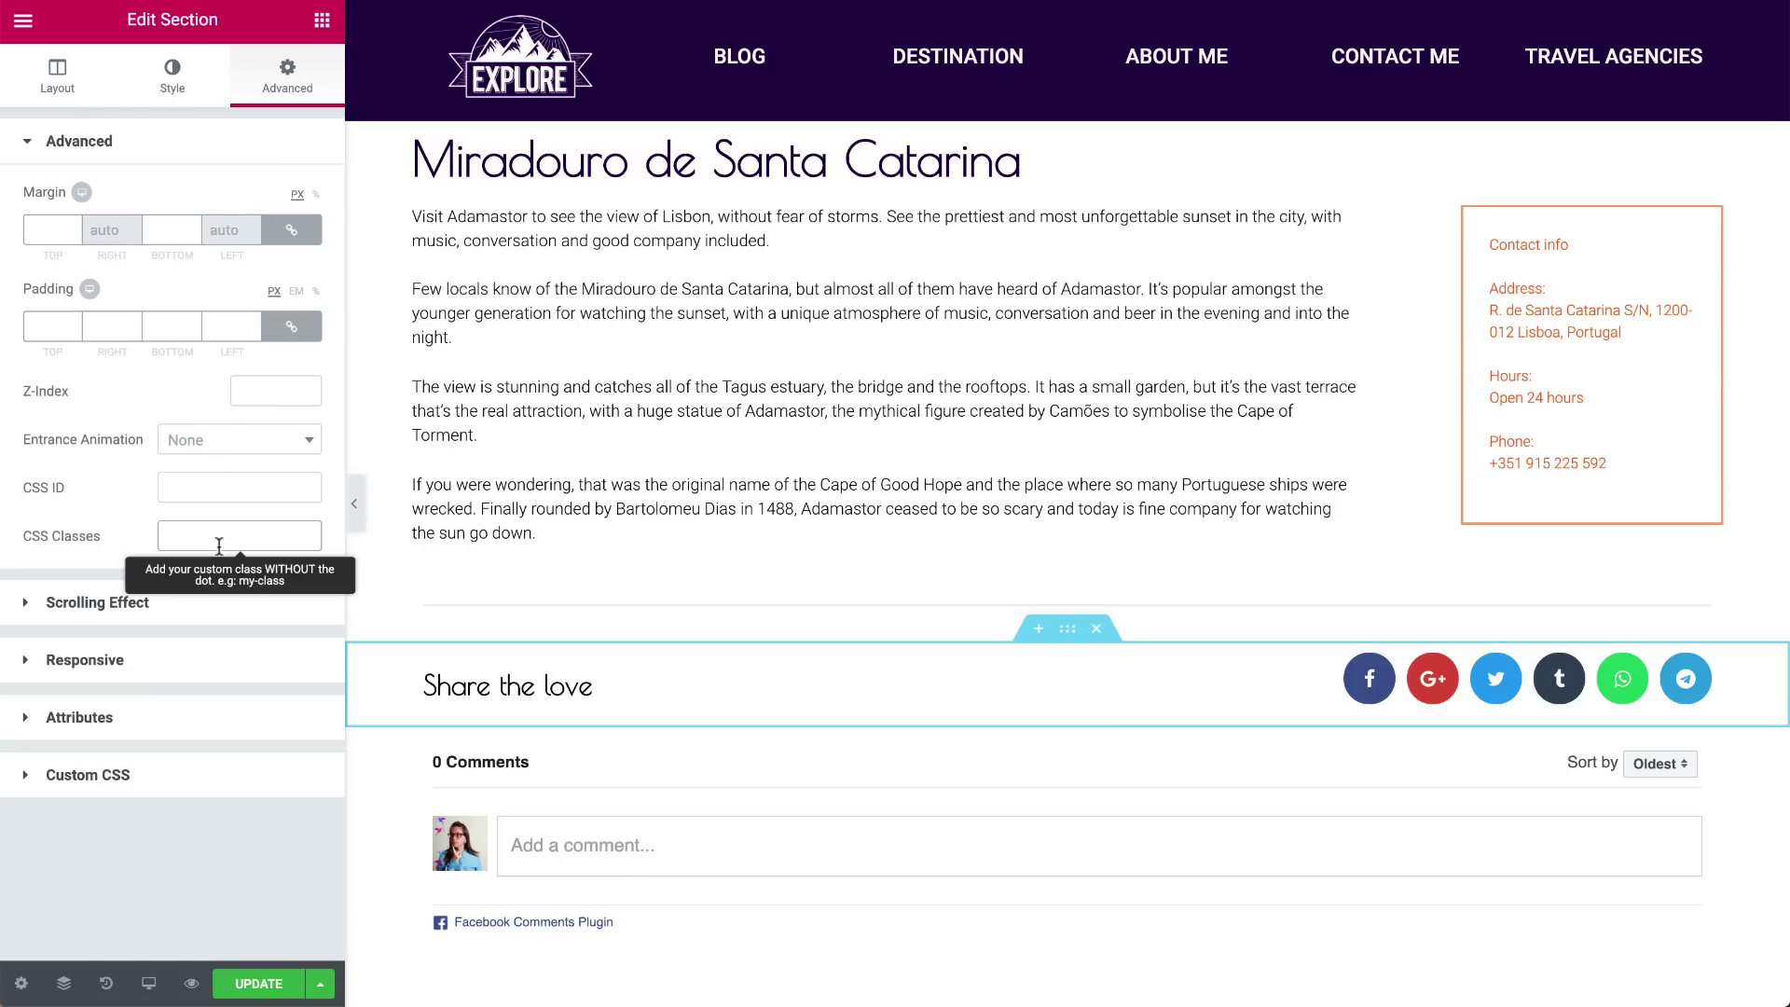
{"action": "left_click", "coordinate": [259, 988]}
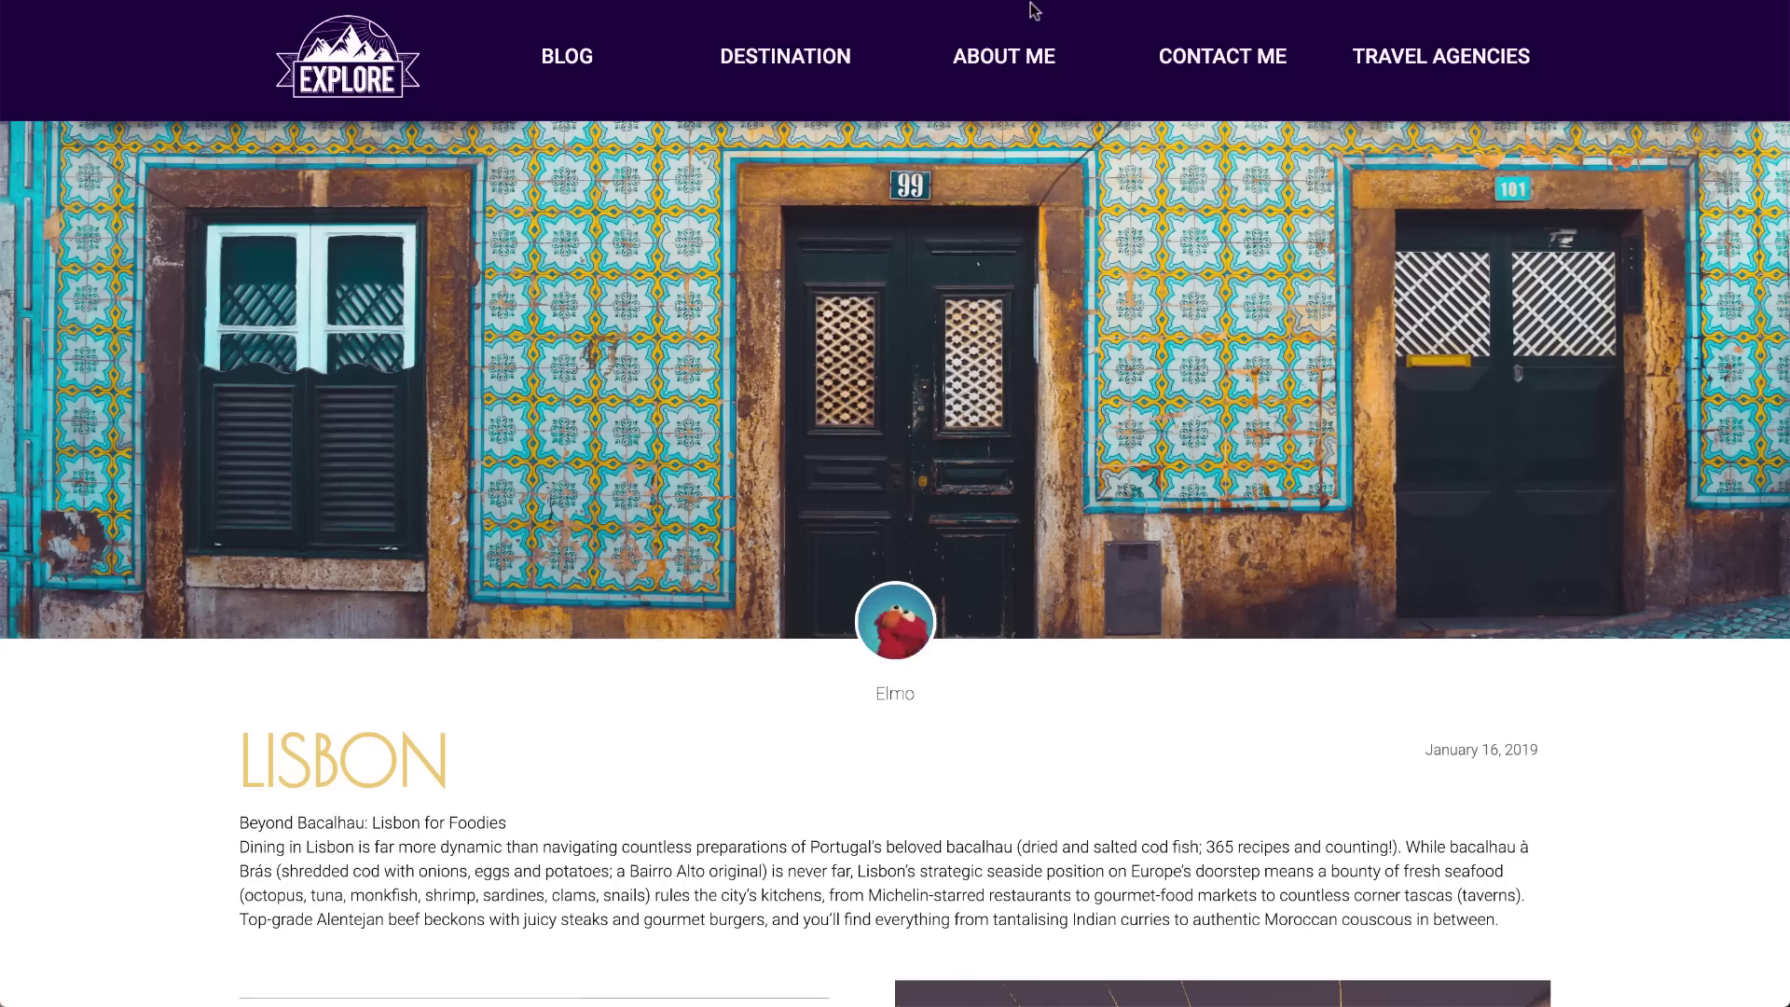
{"action": "scroll", "coordinate": [1033, 12], "scroll_direction": "down", "scroll_amount": 8}
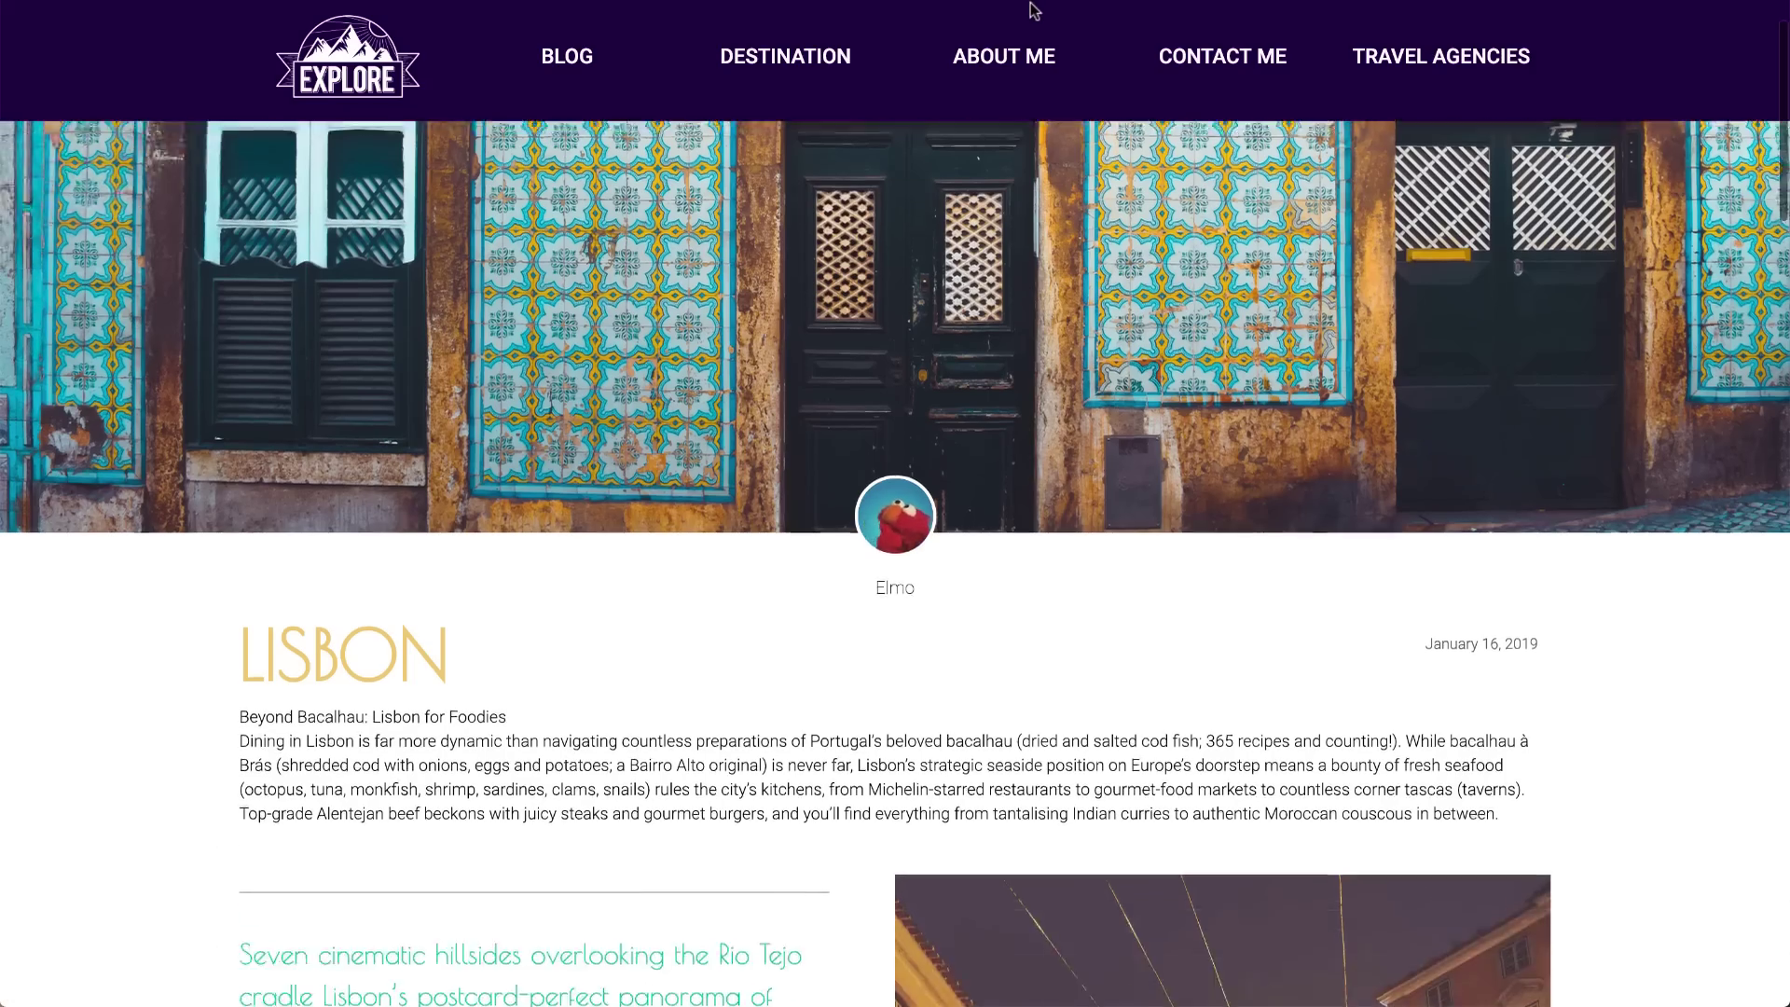
- Scroll the live Lisbon post down past the Miradouro section until the 'Traveling to Europe?' popup slides in
{"action": "scroll", "coordinate": [1033, 11], "scroll_direction": "down", "scroll_amount": 20}
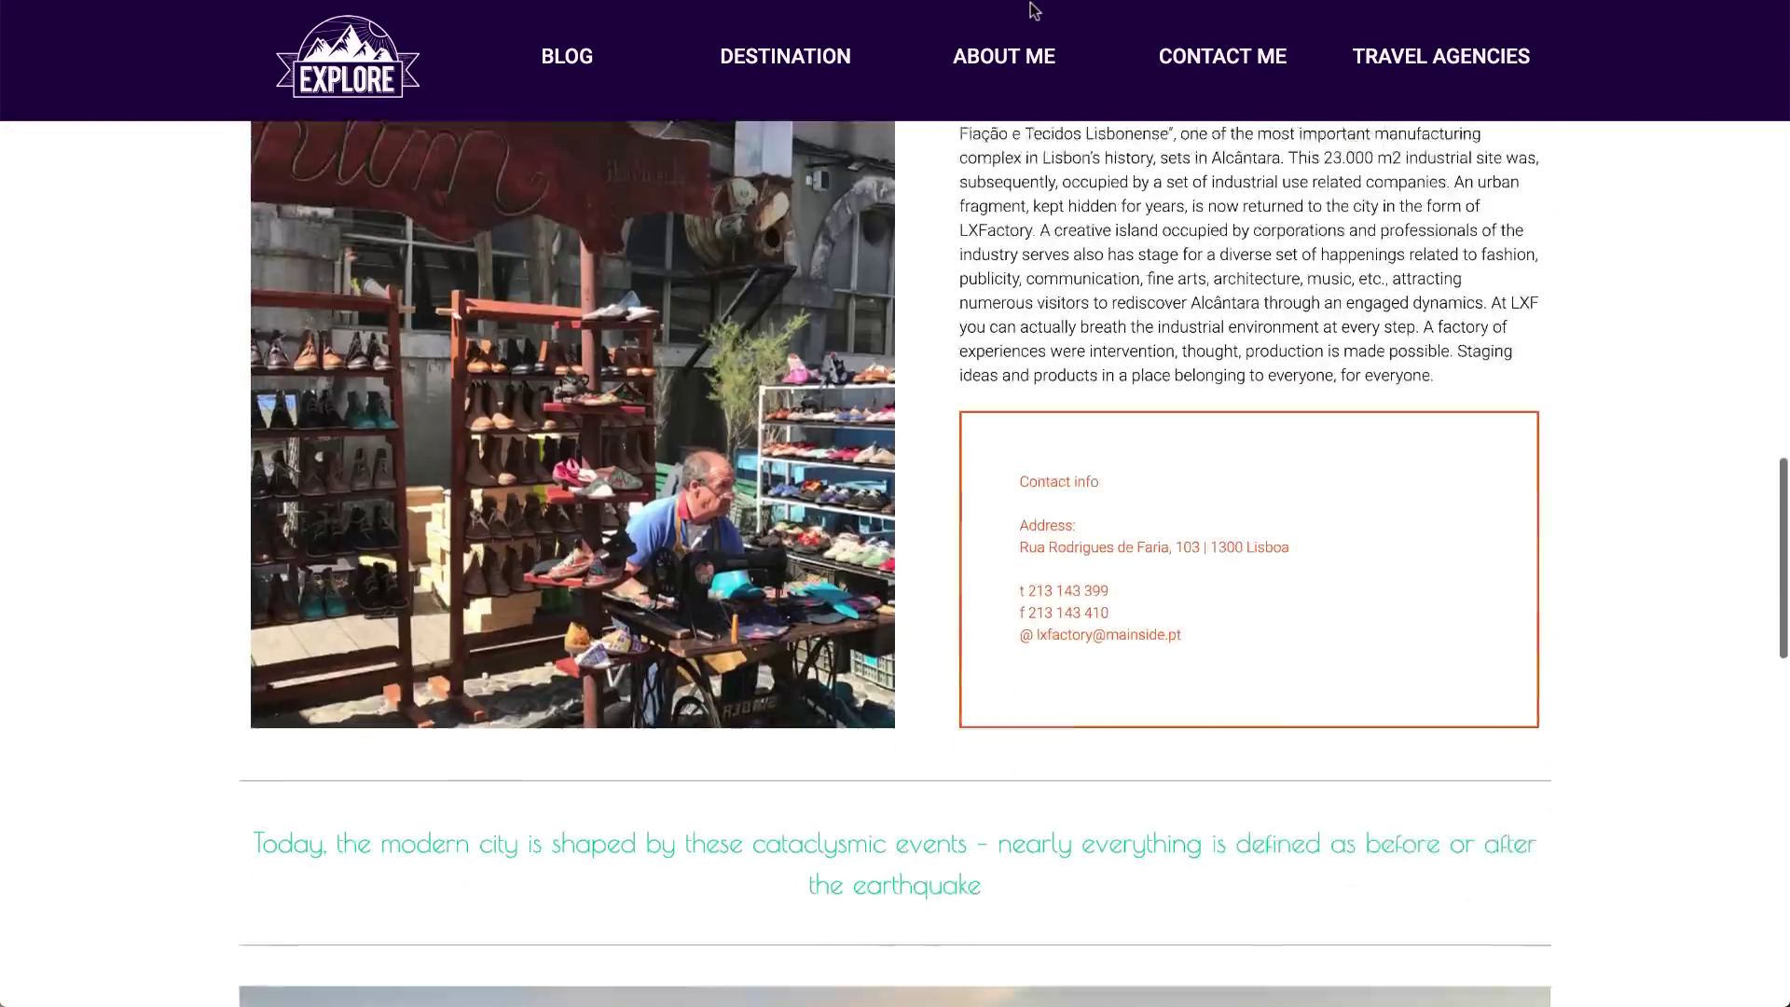
{"action": "scroll", "coordinate": [1033, 11], "scroll_direction": "down", "scroll_amount": 12}
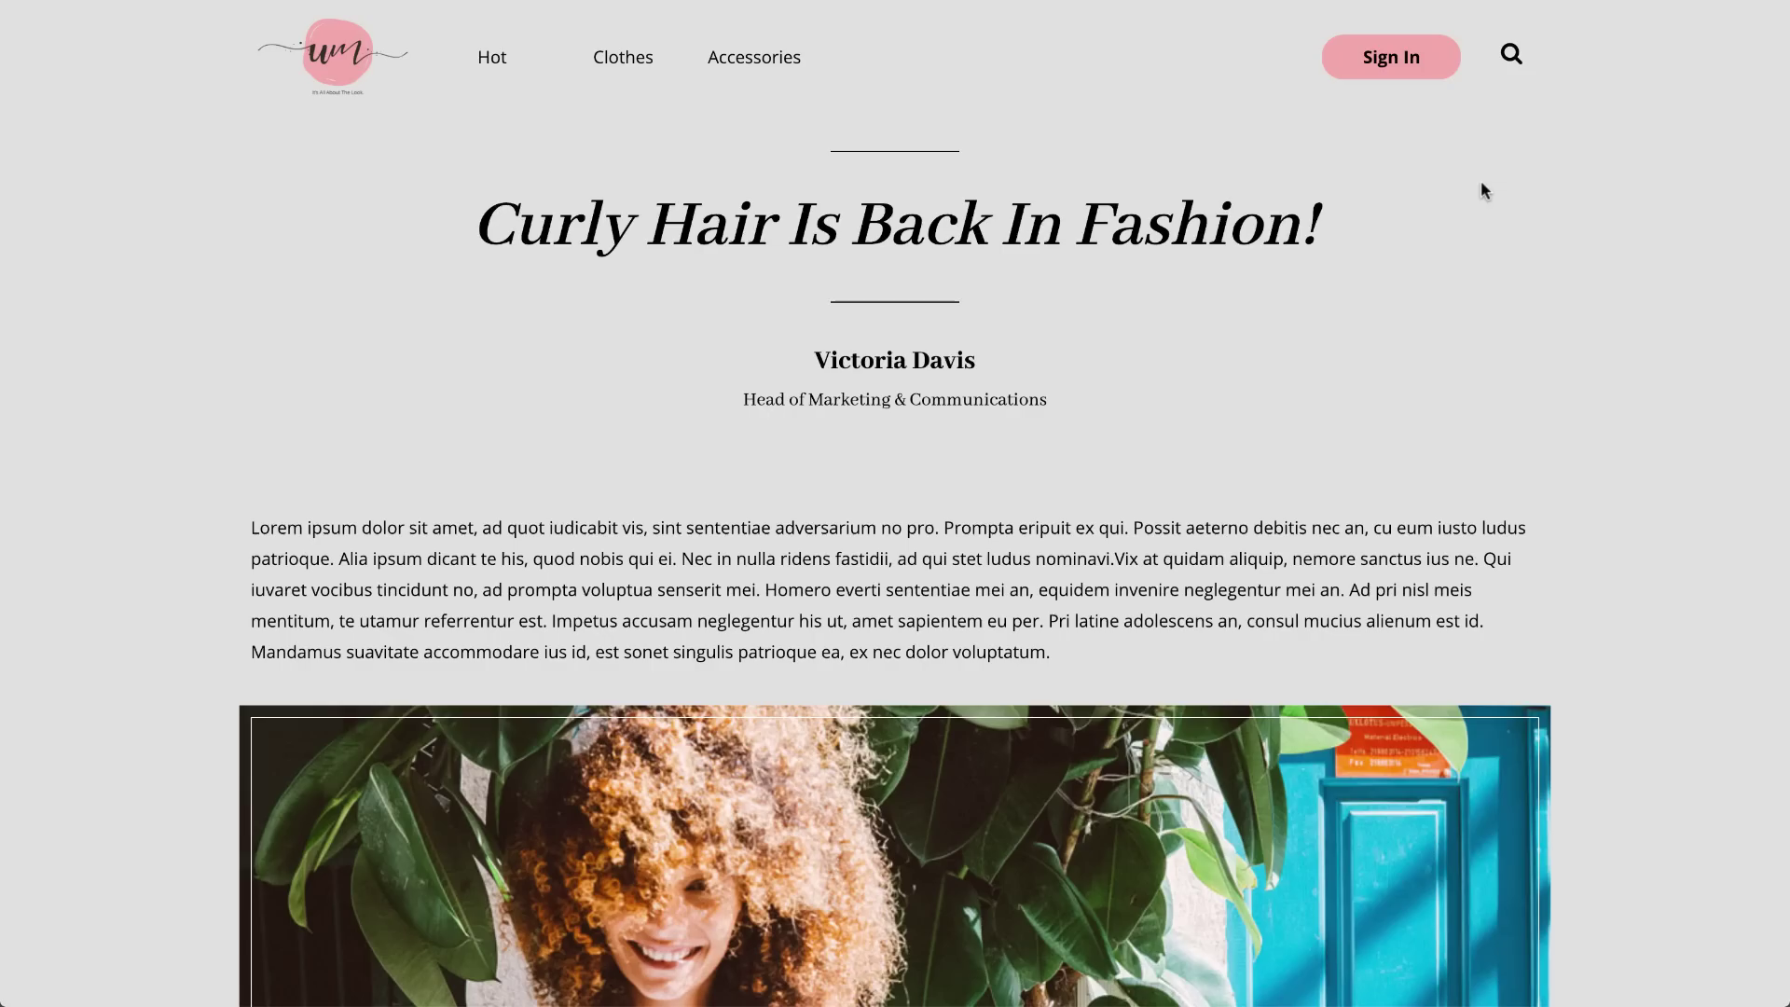
{"action": "scroll", "coordinate": [1483, 187], "scroll_direction": "down", "scroll_amount": 5}
{"action": "scroll", "coordinate": [1482, 190], "scroll_direction": "down", "scroll_amount": 15}
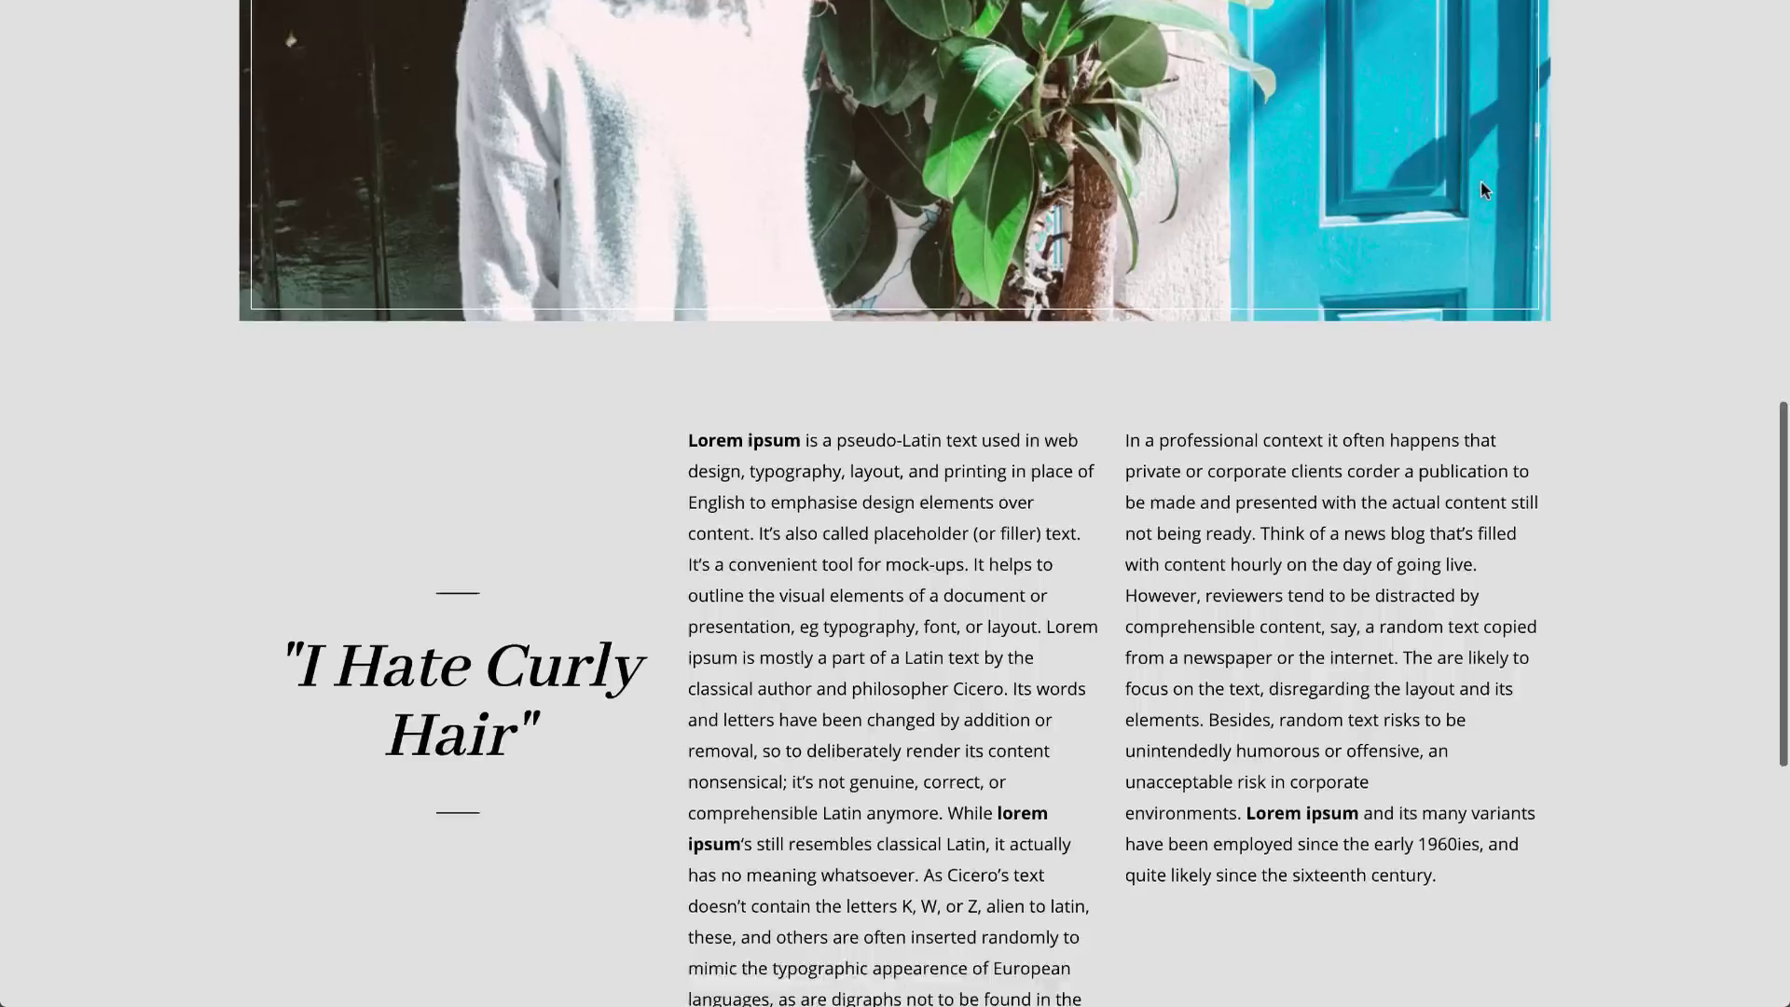